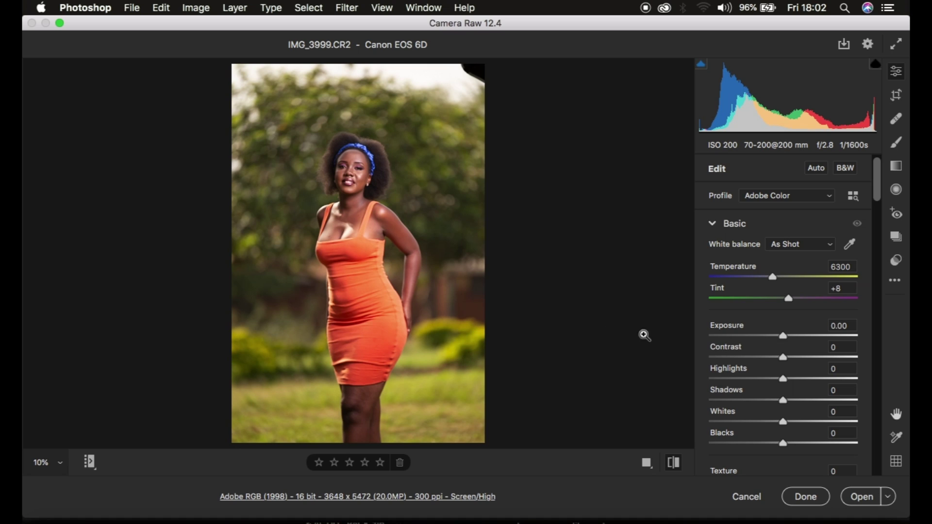
Lower the photo's Highlights to -100, Whites to -100 and Blacks to -12
{"action": "left_click_drag", "start_coordinate": [785, 379], "coordinate": [628, 372]}
{"action": "left_click_drag", "start_coordinate": [785, 423], "coordinate": [707, 420]}
{"action": "left_click_drag", "start_coordinate": [790, 440], "coordinate": [776, 447]}
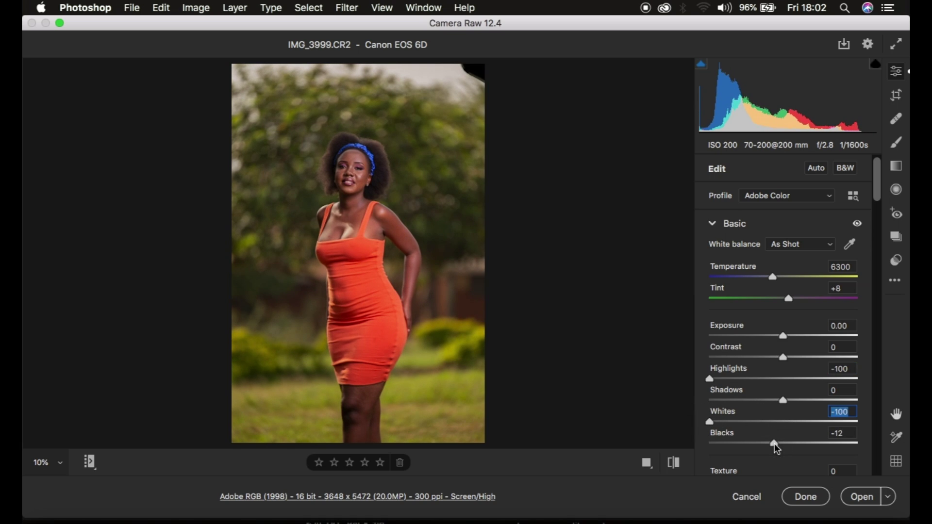
Set Contrast to +9, Exposure to -0.10 and Shadows to +16, and compare the photo with its default settings
{"action": "mouse_move", "coordinate": [782, 357]}
{"action": "left_mouse_down"}
{"action": "mouse_move", "coordinate": [790, 360]}
{"action": "mouse_move", "coordinate": [785, 339]}
{"action": "left_mouse_up"}
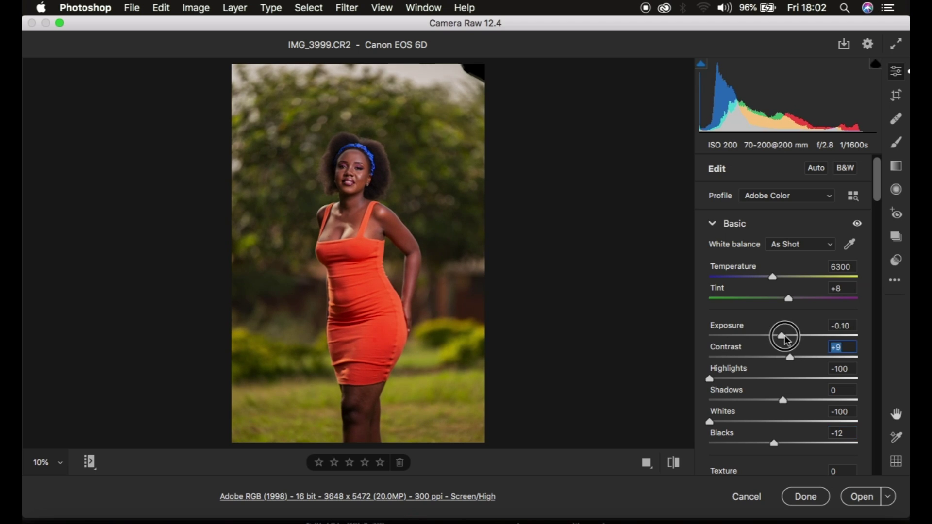
{"action": "left_click_drag", "start_coordinate": [785, 339], "coordinate": [785, 339]}
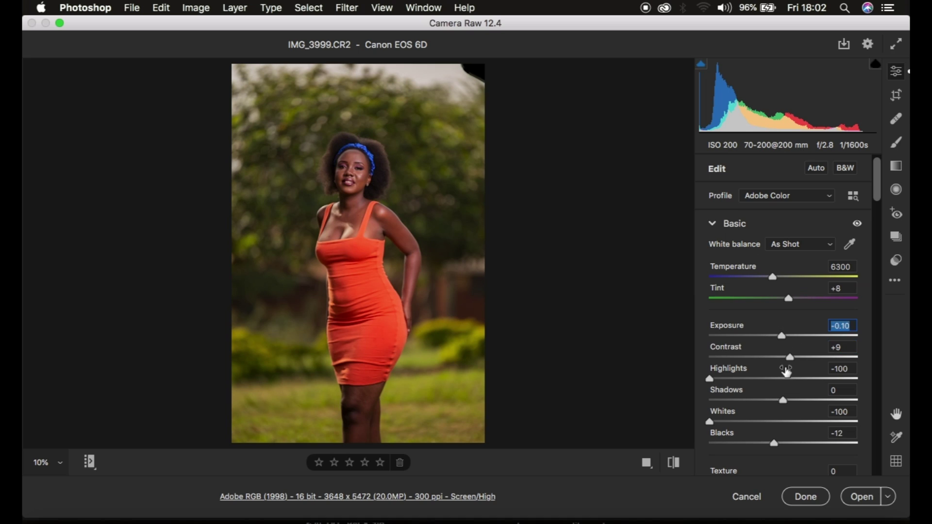
{"action": "left_click_drag", "start_coordinate": [785, 401], "coordinate": [798, 401]}
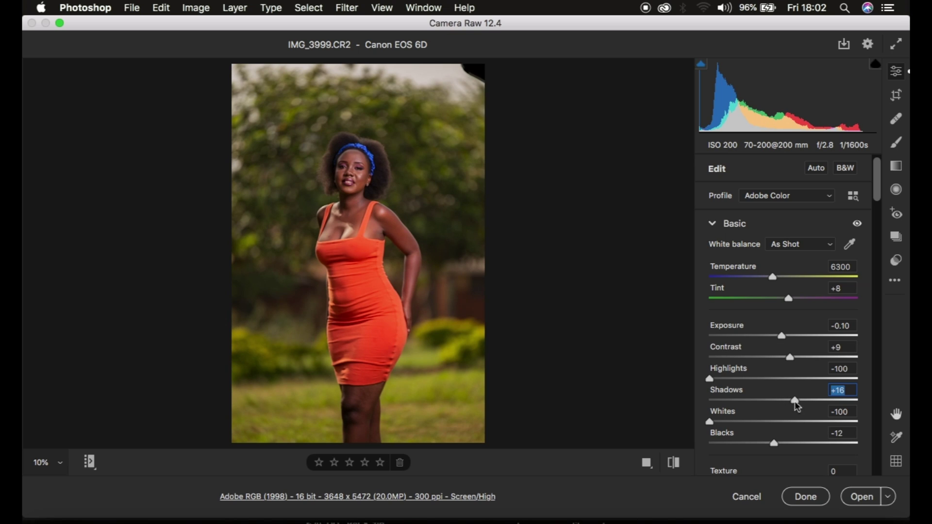
{"action": "left_click", "coordinate": [673, 463]}
{"action": "left_click", "coordinate": [673, 463]}
Set the luminance of the Oranges to -12 in the HSL Color Mixer
{"action": "scroll", "coordinate": [811, 374], "scroll_direction": "down", "scroll_amount": 10}
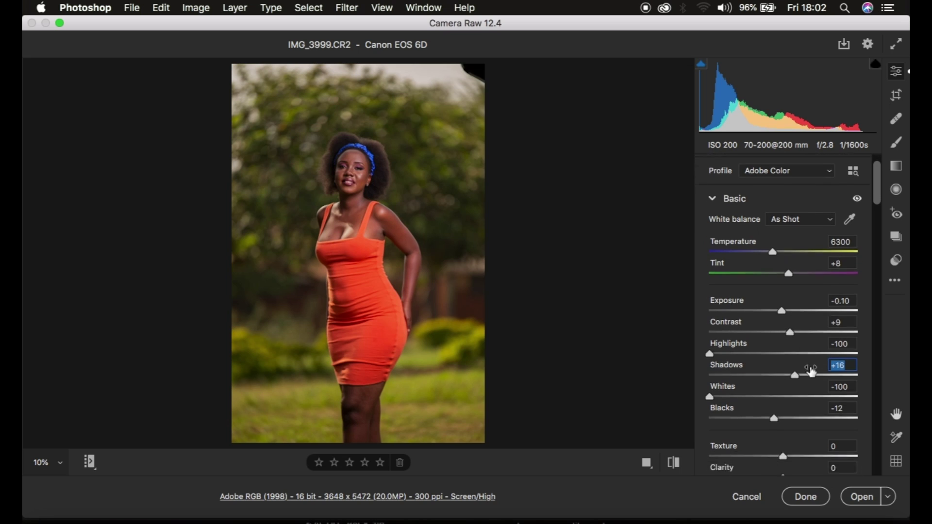
{"action": "scroll", "coordinate": [810, 371], "scroll_direction": "down", "scroll_amount": 15}
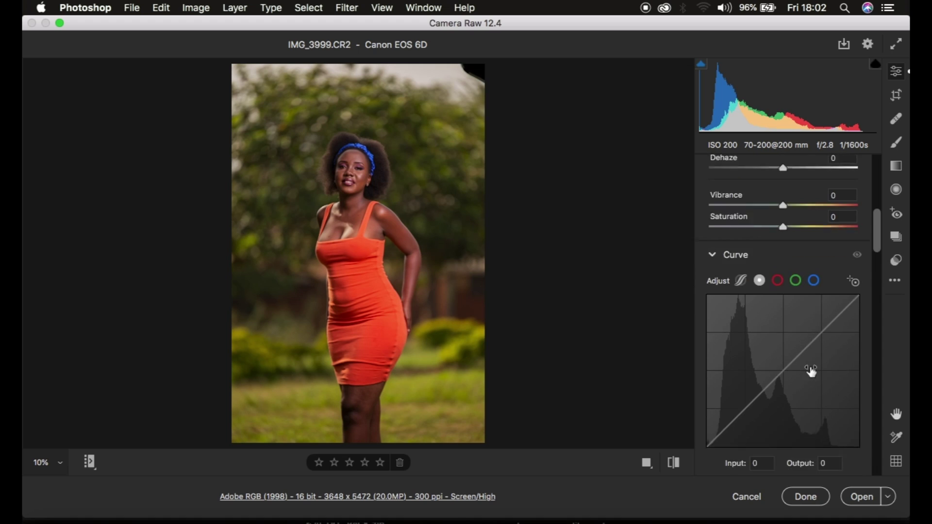
{"action": "scroll", "coordinate": [811, 371], "scroll_direction": "down", "scroll_amount": 6}
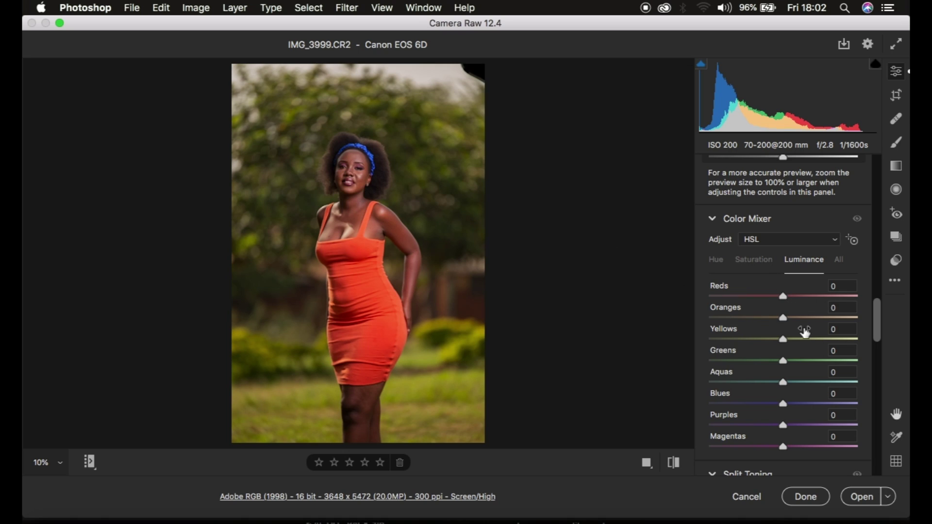
{"action": "left_click", "coordinate": [782, 319]}
{"action": "left_click_drag", "start_coordinate": [782, 319], "coordinate": [778, 319]}
{"action": "left_click_drag", "start_coordinate": [779, 316], "coordinate": [775, 320]}
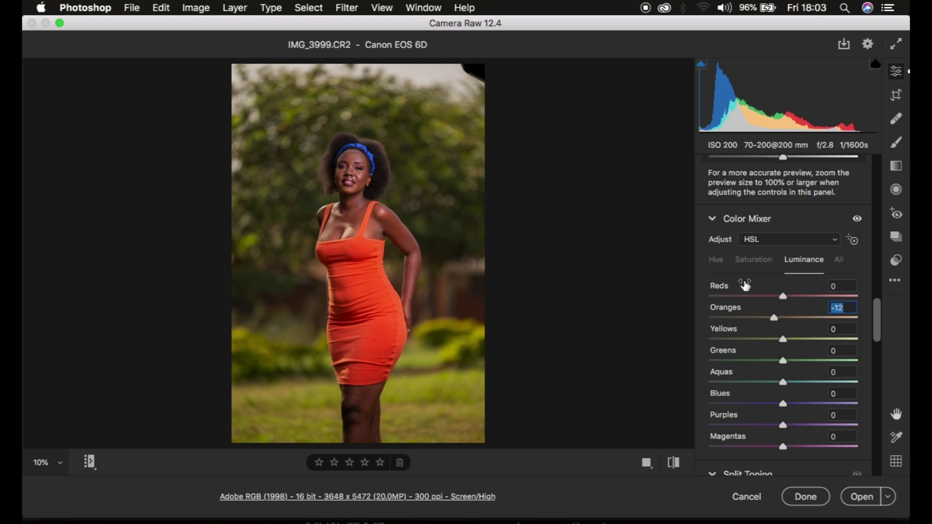
Shift the hue of the Yellows to +75 and the Greens to +38 in the Color Mixer
{"action": "left_click", "coordinate": [717, 262]}
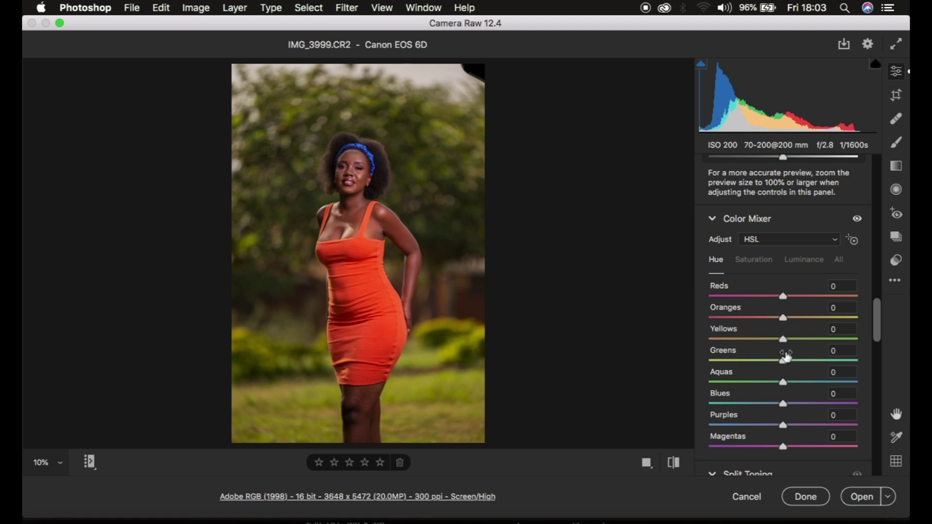
{"action": "left_click_drag", "start_coordinate": [780, 336], "coordinate": [838, 341]}
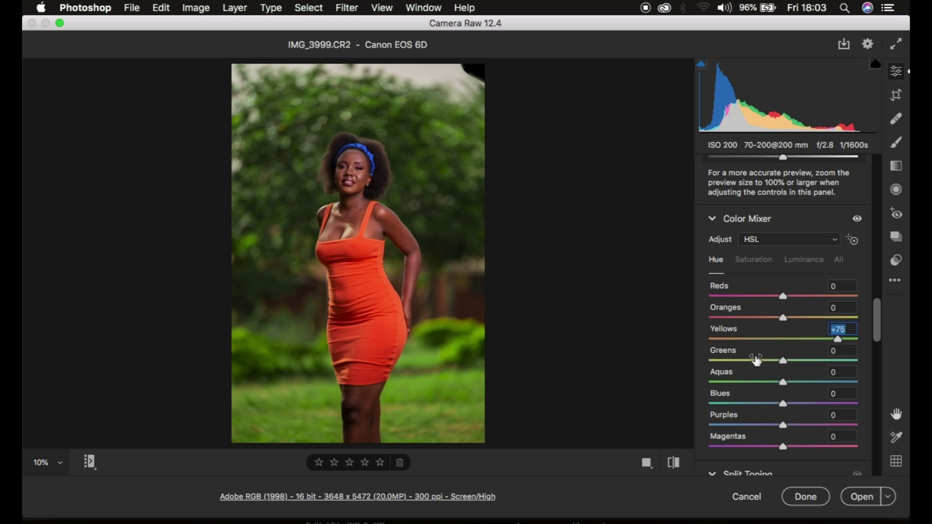
{"action": "left_click_drag", "start_coordinate": [784, 359], "coordinate": [811, 361]}
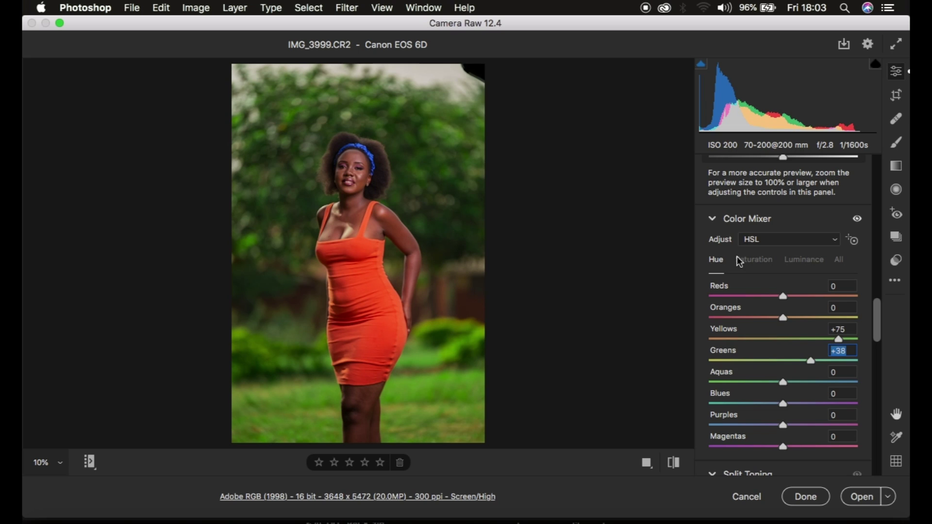
Set the saturation of the Greens to -77 and the Oranges to +6 in the Color Mixer
{"action": "left_click", "coordinate": [756, 265]}
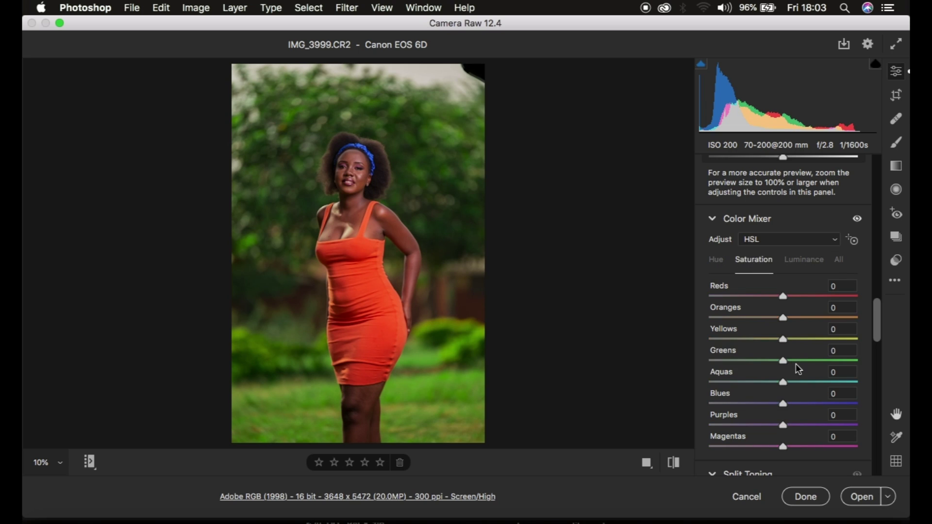
{"action": "left_click", "coordinate": [763, 362]}
{"action": "left_click_drag", "start_coordinate": [764, 365], "coordinate": [727, 365]}
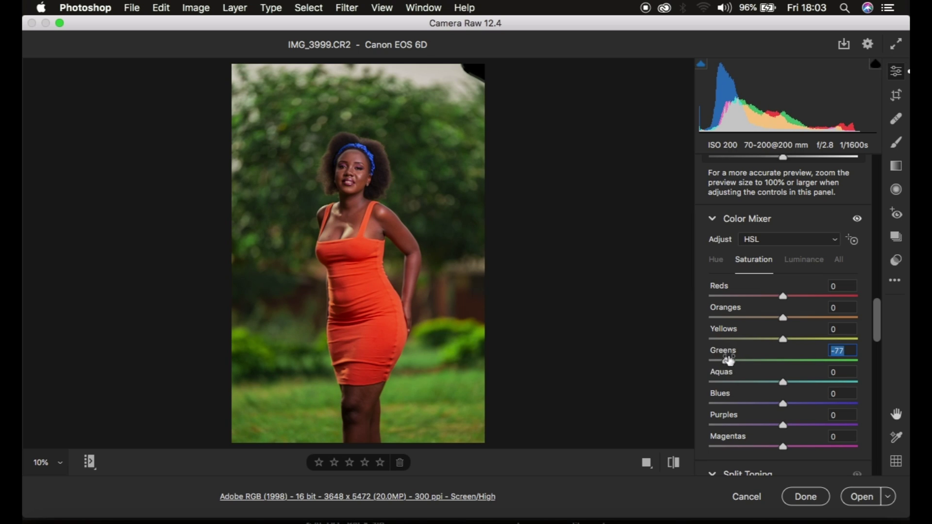
{"action": "left_click", "coordinate": [783, 317]}
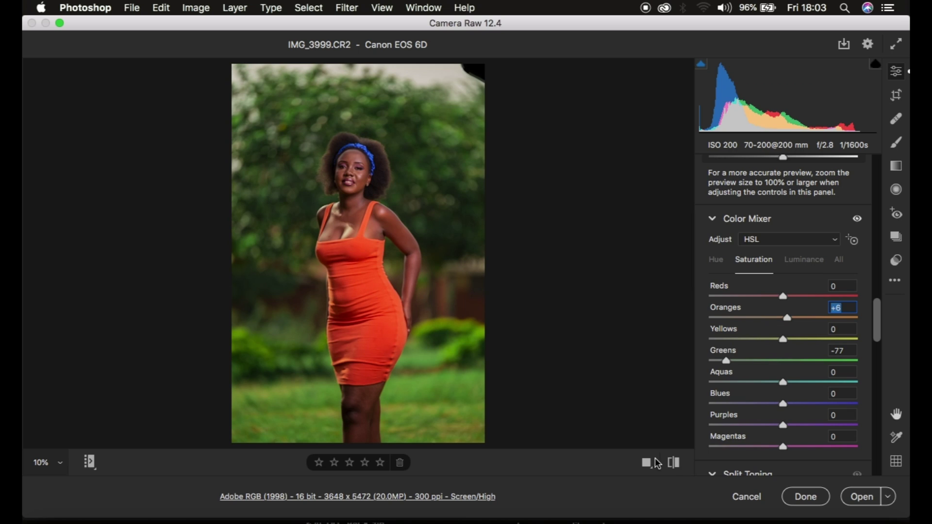
Compare the adjusted photo with its default settings several times to judge the colour changes
{"action": "left_click", "coordinate": [672, 464]}
{"action": "left_click", "coordinate": [672, 464]}
{"action": "left_click", "coordinate": [673, 464]}
{"action": "left_click", "coordinate": [672, 464]}
{"action": "left_click", "coordinate": [672, 463]}
{"action": "left_click", "coordinate": [672, 463]}
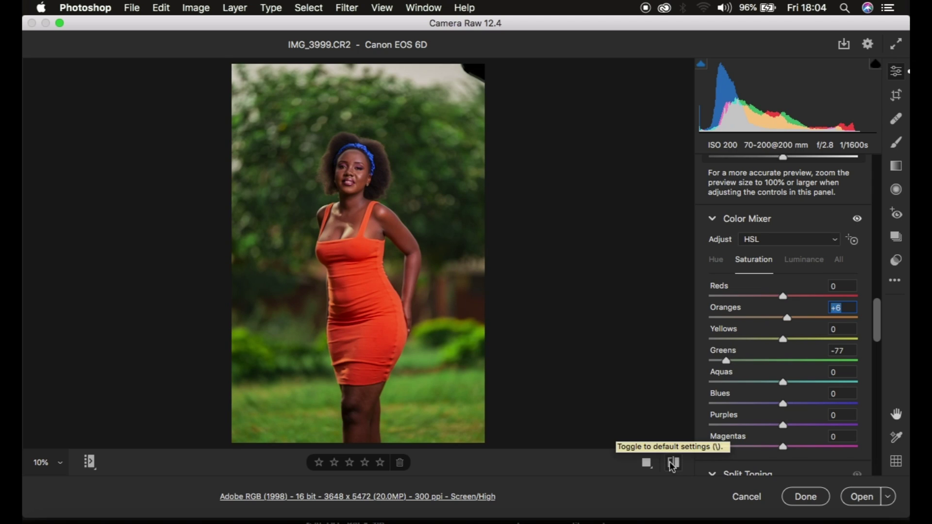
Open the adjusted raw photo from Camera Raw as a document in Photoshop
{"action": "left_click", "coordinate": [855, 498]}
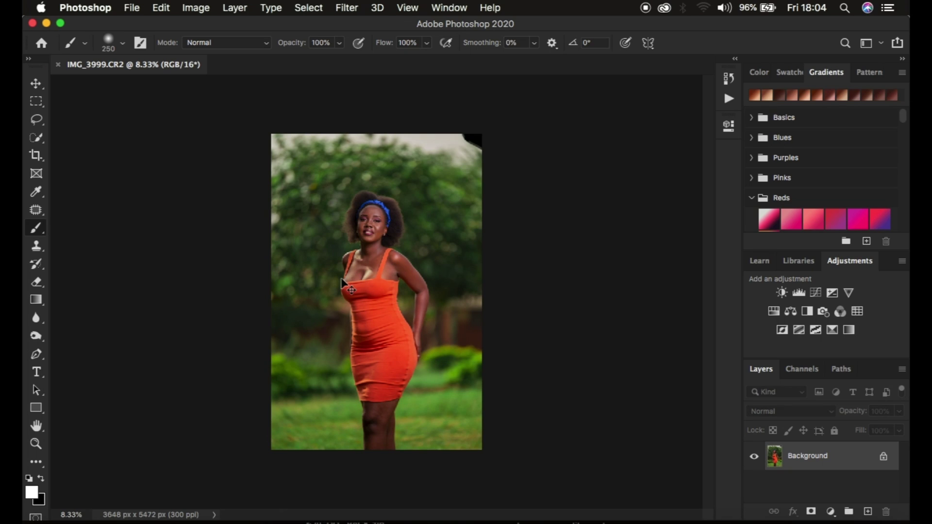
{"action": "key", "text": "super+plus"}
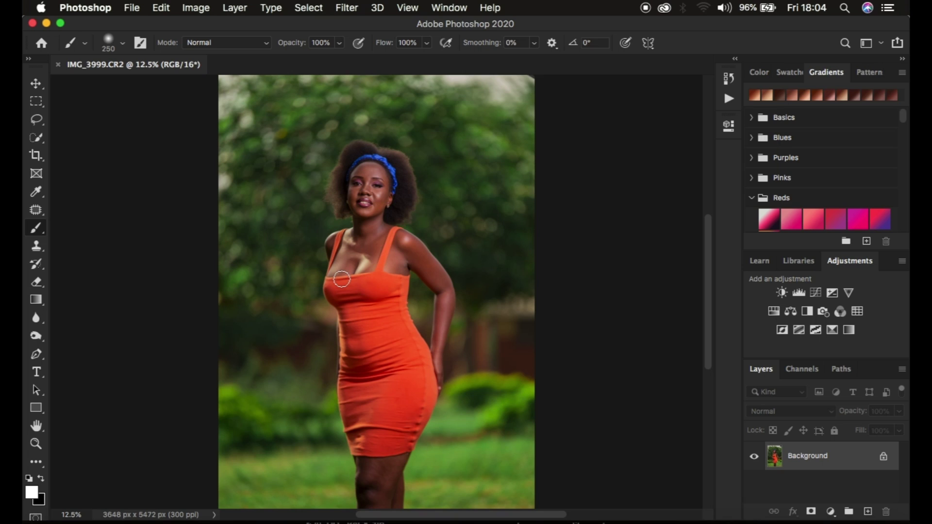
{"action": "key", "text": "super+minus"}
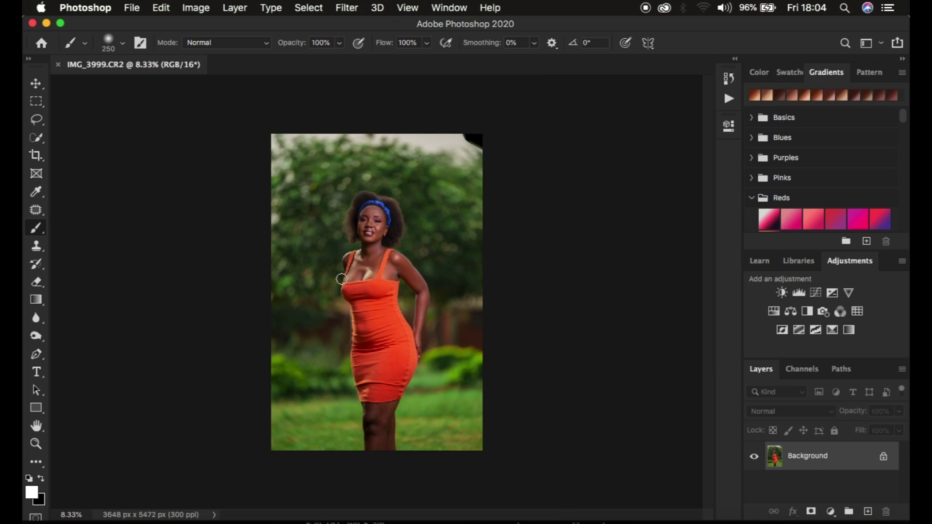
Crop the portrait to a 4:5 (8:10) ratio at full image width, trimming above the head and at the legs
{"action": "left_click", "coordinate": [36, 157]}
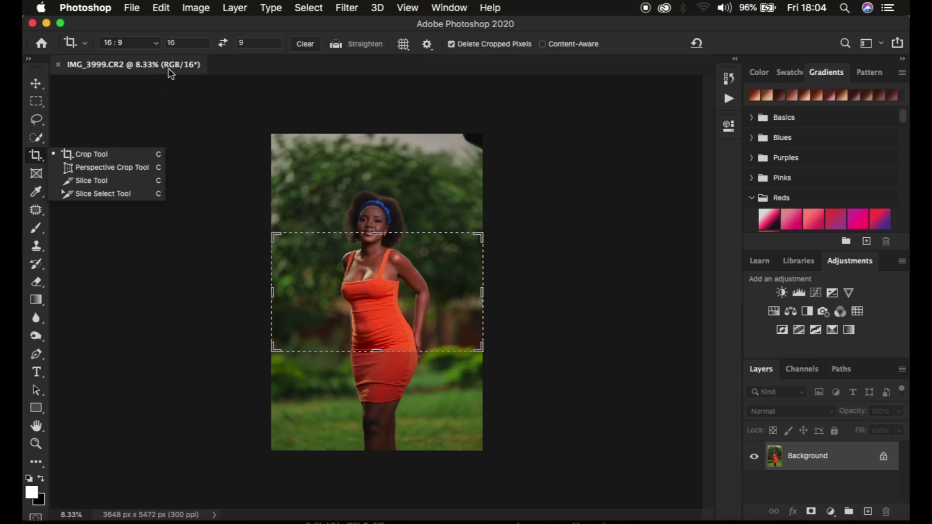
{"action": "left_click", "coordinate": [148, 45]}
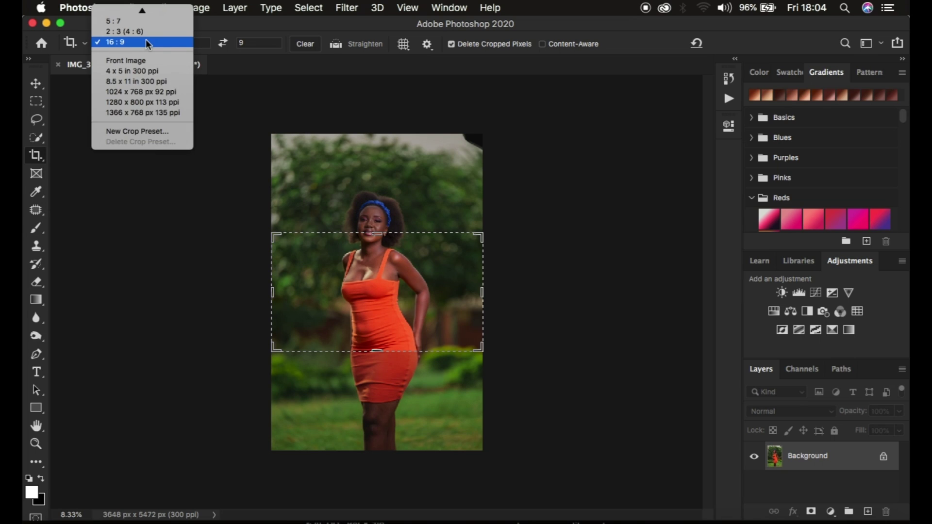
{"action": "mouse_move", "coordinate": [144, 10]}
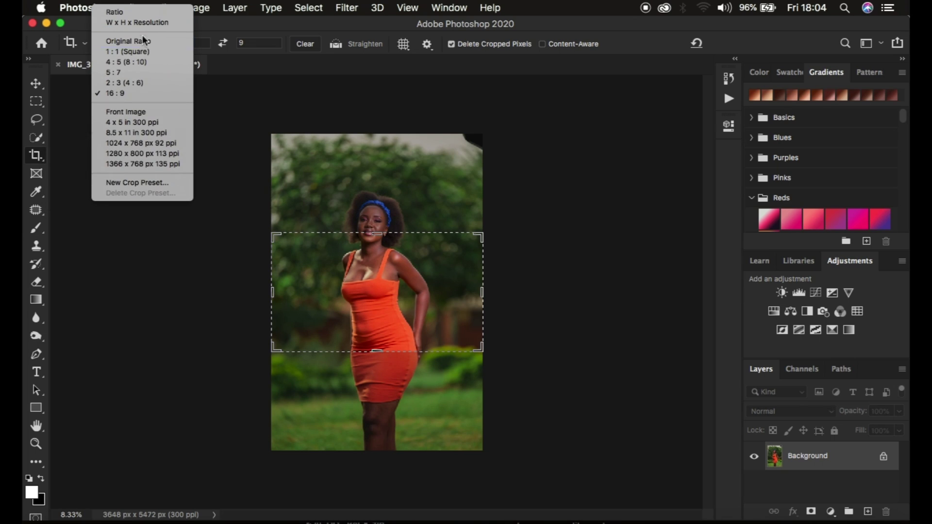
{"action": "left_click", "coordinate": [142, 60]}
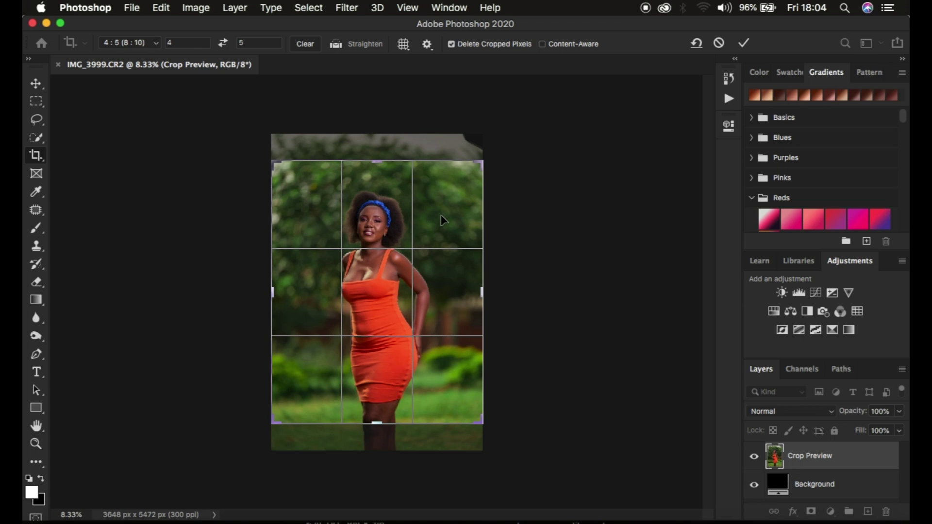
{"action": "key", "text": "Return"}
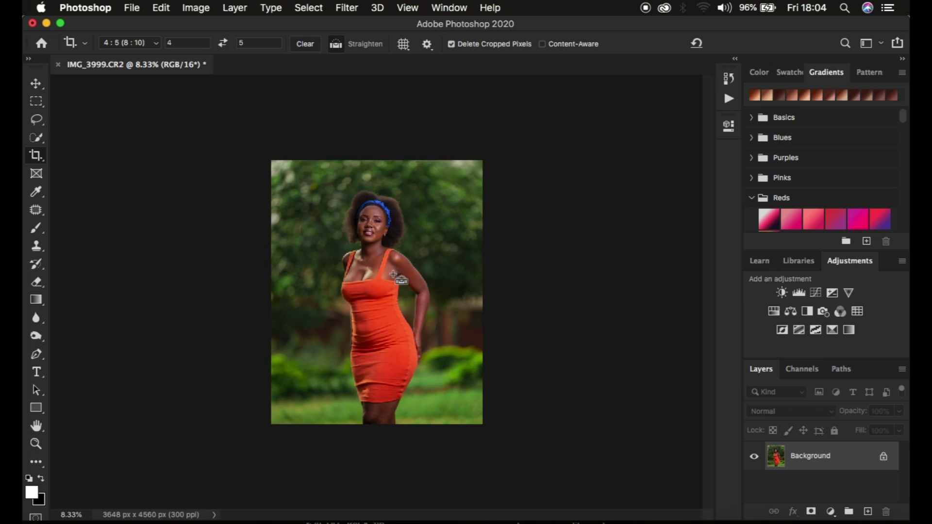
Examine the cropped portrait at several magnifications
{"action": "key", "text": "super+equal"}
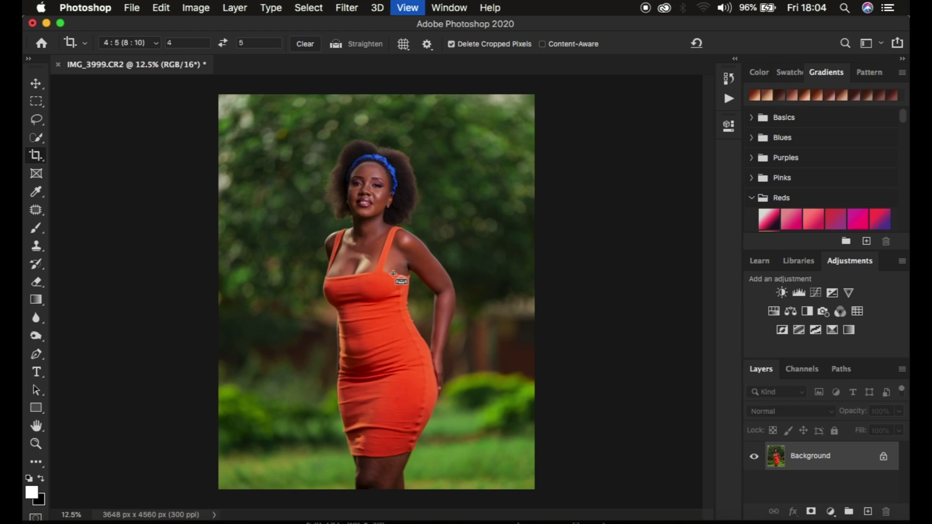
{"action": "key", "text": "super+equal"}
{"action": "key", "text": "super+equal"}
{"action": "key", "text": "super+minus"}
{"action": "key", "text": "super+minus"}
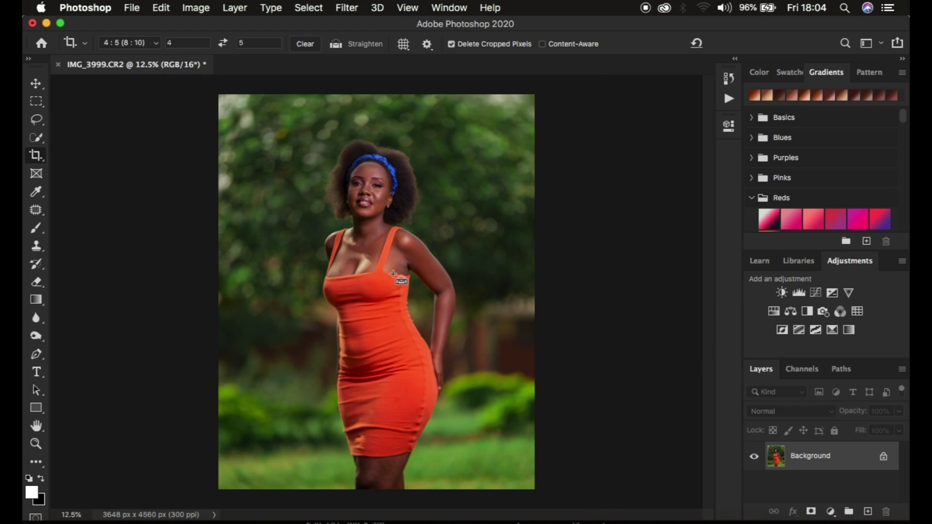
{"action": "key", "text": "super+equal"}
{"action": "key", "text": "super+equal"}
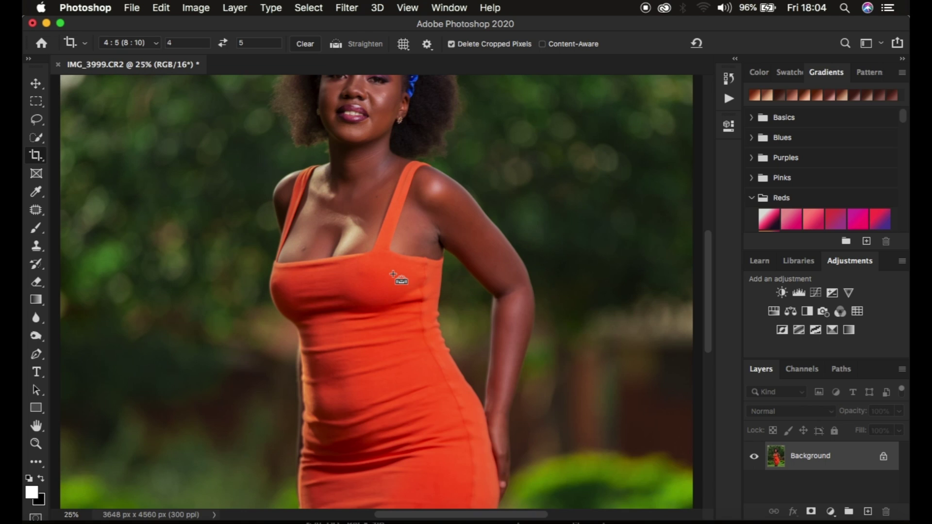
{"action": "key", "text": "super+minus"}
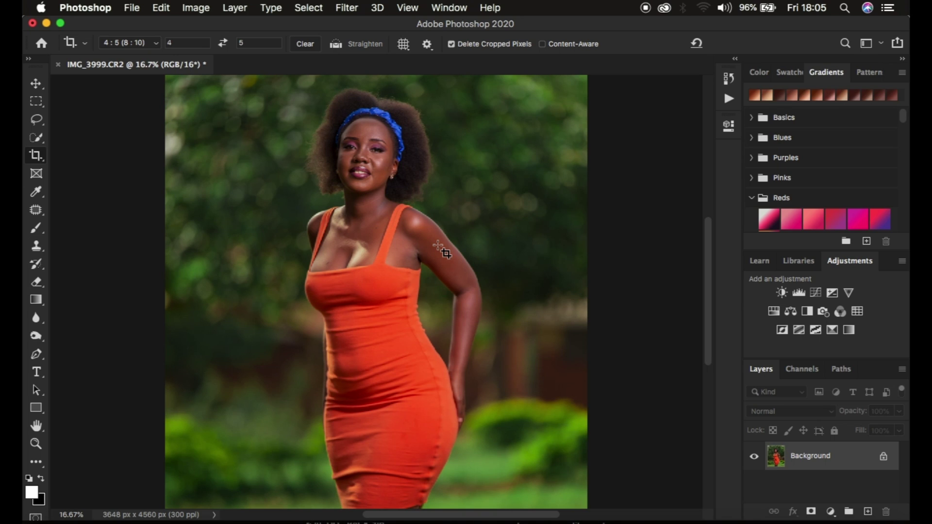
Run the FS 16 BIT frequency separation action from the expanded RONNIX RETOUCHING action set
{"action": "left_click", "coordinate": [729, 99]}
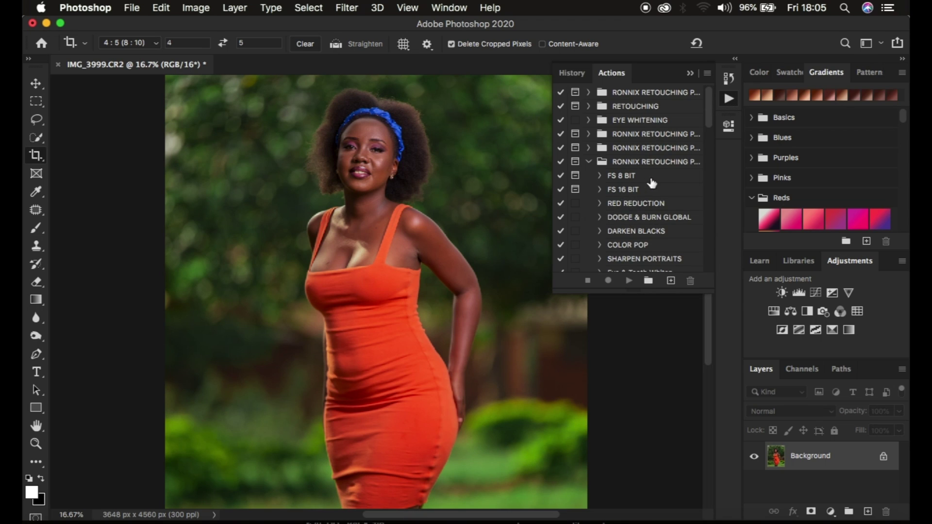
{"action": "scroll", "coordinate": [684, 236], "scroll_direction": "down", "scroll_amount": 4}
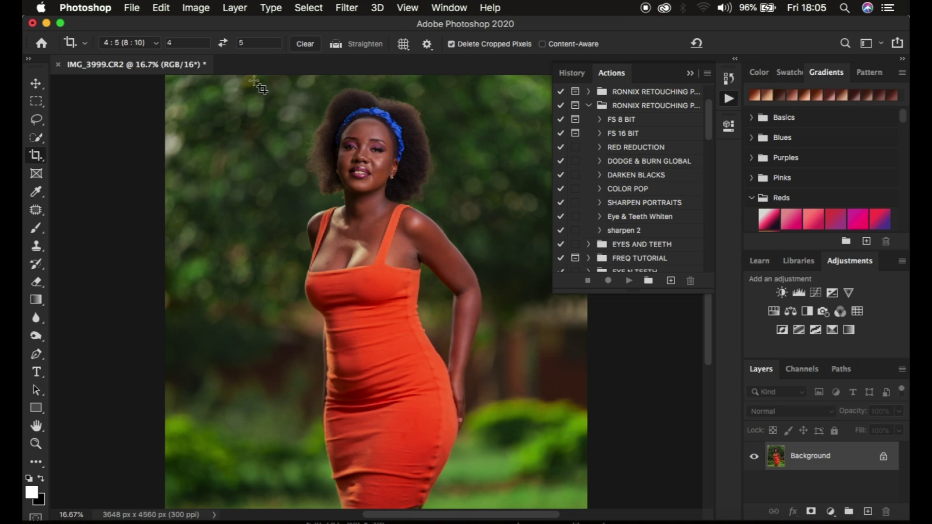
{"action": "left_click", "coordinate": [626, 134]}
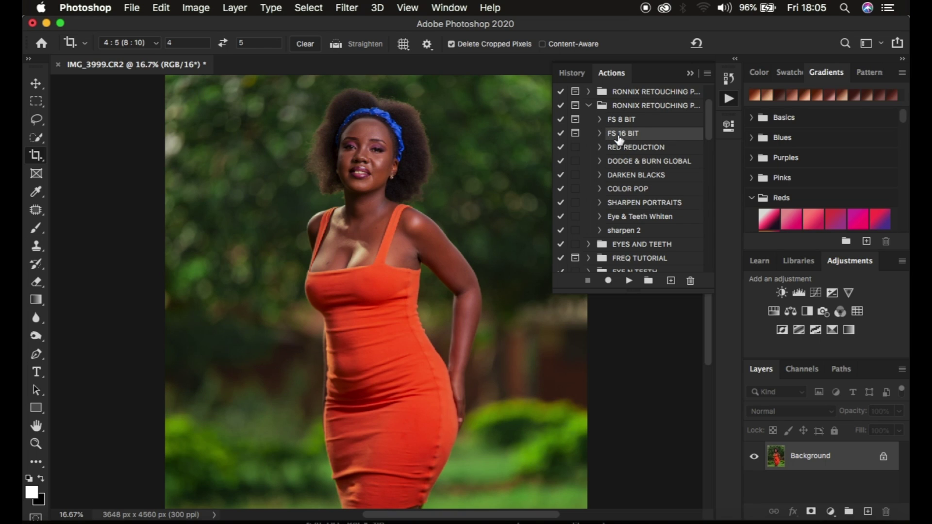
{"action": "left_click", "coordinate": [629, 280]}
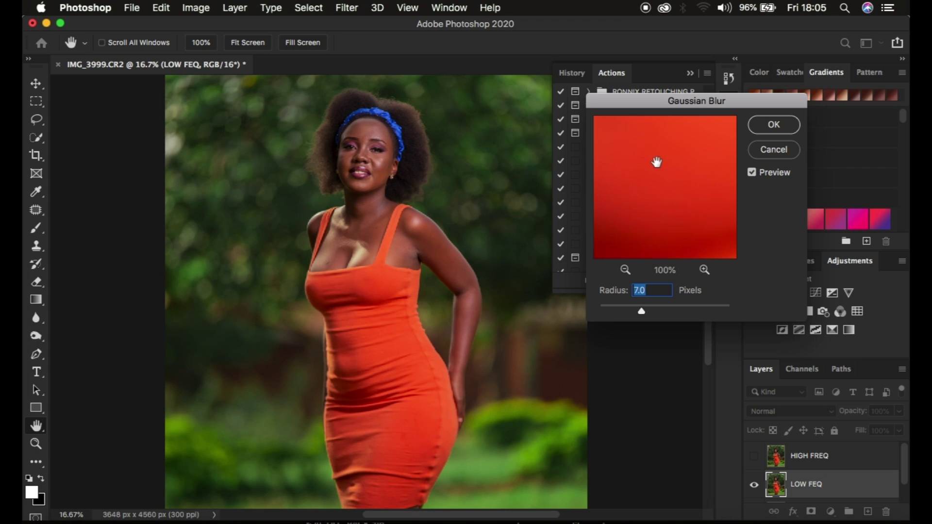
Check the face in the Gaussian Blur preview and apply the blur to the low-frequency layer with a radius of 5 pixels
{"action": "left_click_drag", "start_coordinate": [663, 154], "coordinate": [665, 221]}
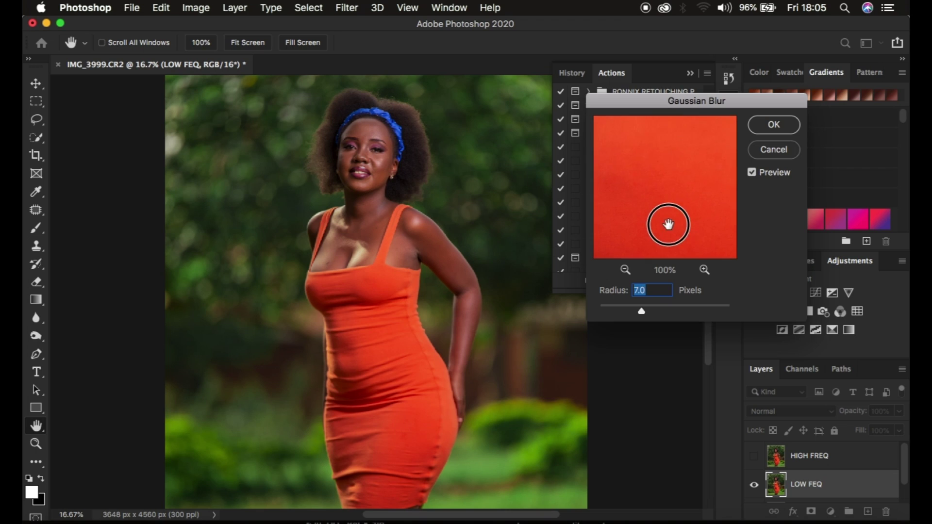
{"action": "left_click", "coordinate": [625, 269]}
{"action": "left_click", "coordinate": [625, 269]}
{"action": "left_click_drag", "start_coordinate": [672, 260], "coordinate": [666, 187]}
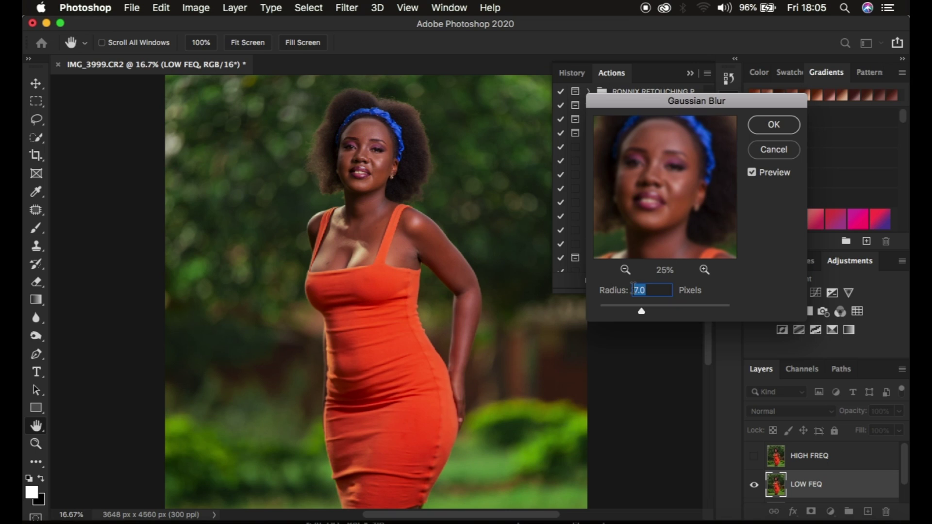
{"action": "type", "text": "5"}
{"action": "left_click_drag", "start_coordinate": [677, 165], "coordinate": [653, 158]}
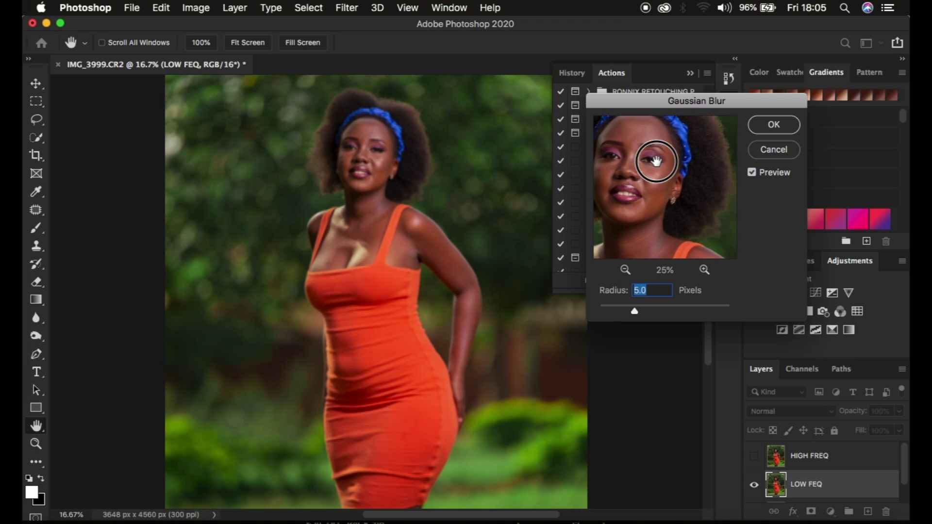
{"action": "left_click", "coordinate": [766, 130]}
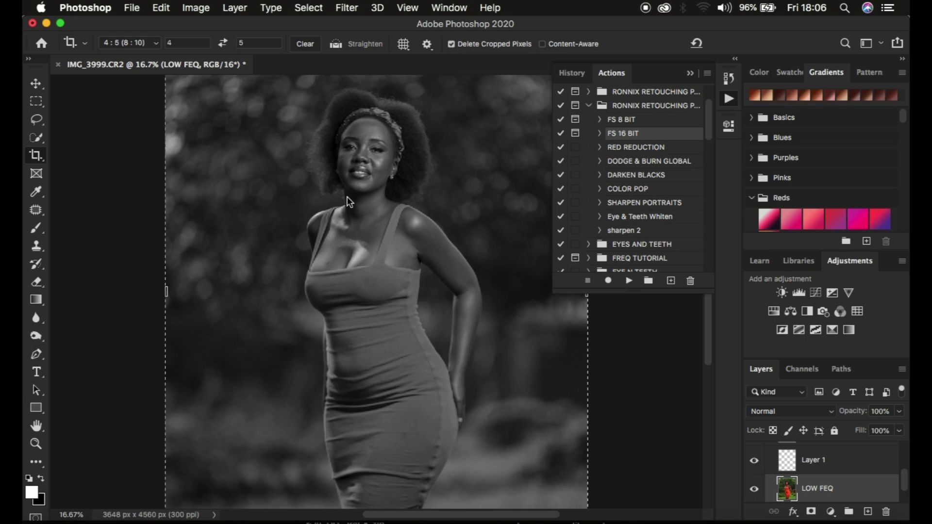
Turn off the Black & White 1 check layer in the FREQ SEP 16 BIT group and delete it
{"action": "left_click", "coordinate": [689, 73]}
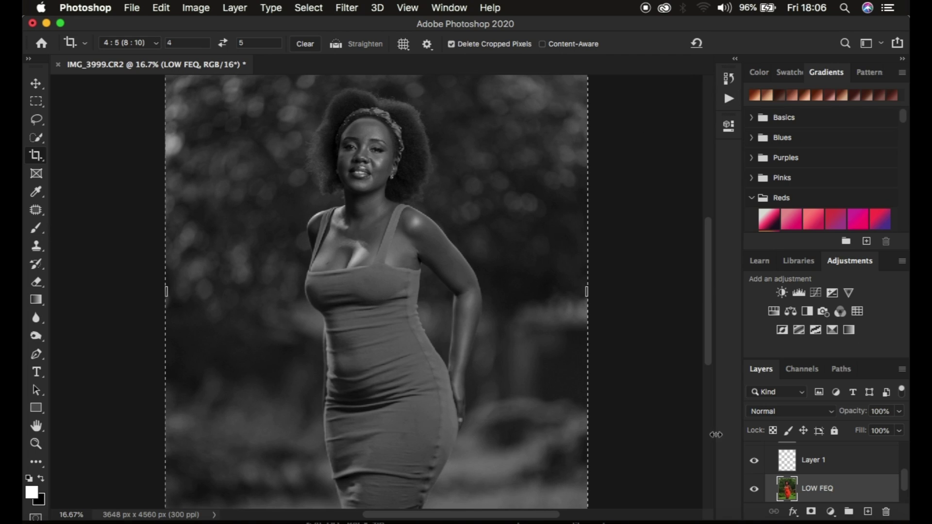
{"action": "scroll", "coordinate": [835, 482], "scroll_direction": "up", "scroll_amount": 5}
{"action": "left_click", "coordinate": [755, 473]}
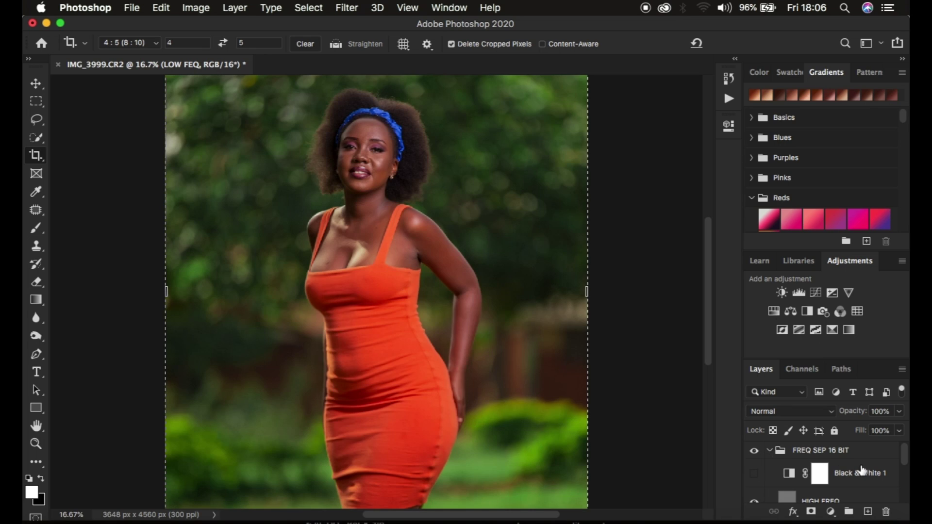
{"action": "left_click", "coordinate": [871, 474]}
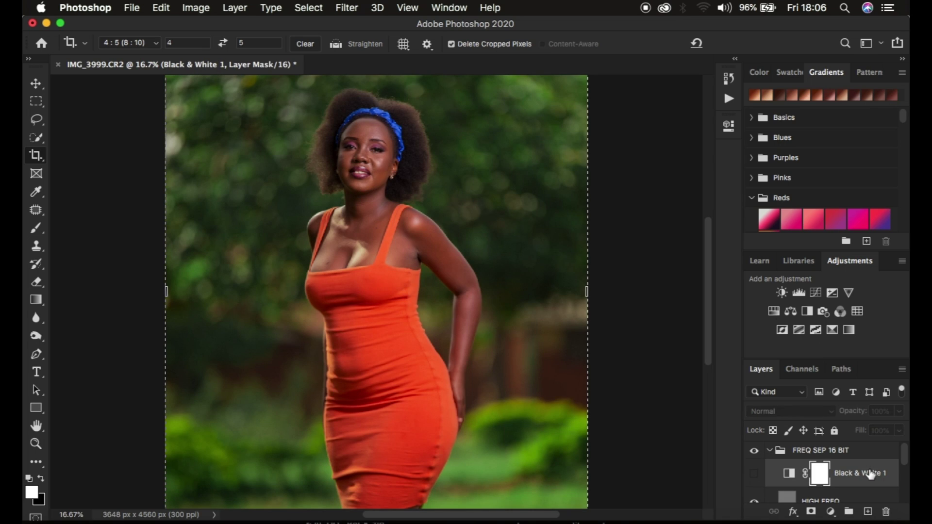
{"action": "key", "text": "BackSpace"}
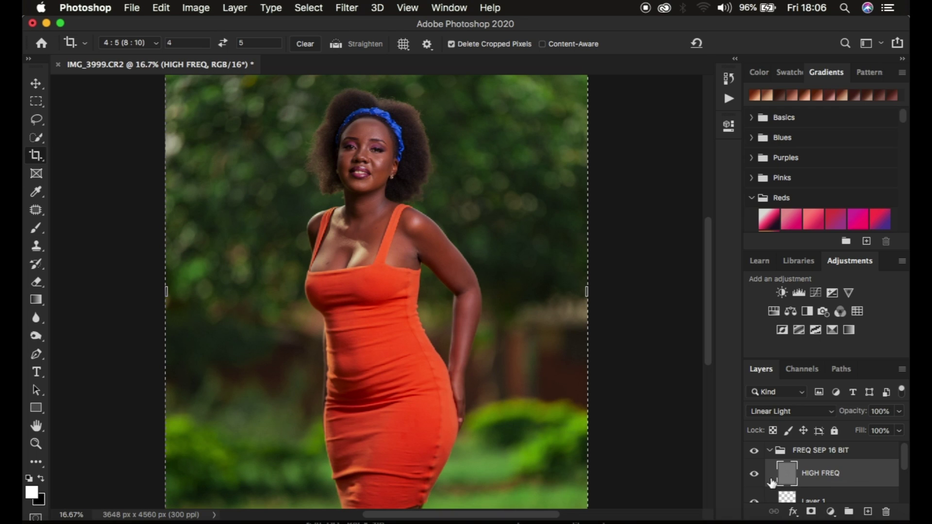
Hide the HIGH FREQ layer and choose the Mixer Brush Tool with a 150 px brush at 0% hardness
{"action": "left_click", "coordinate": [754, 474]}
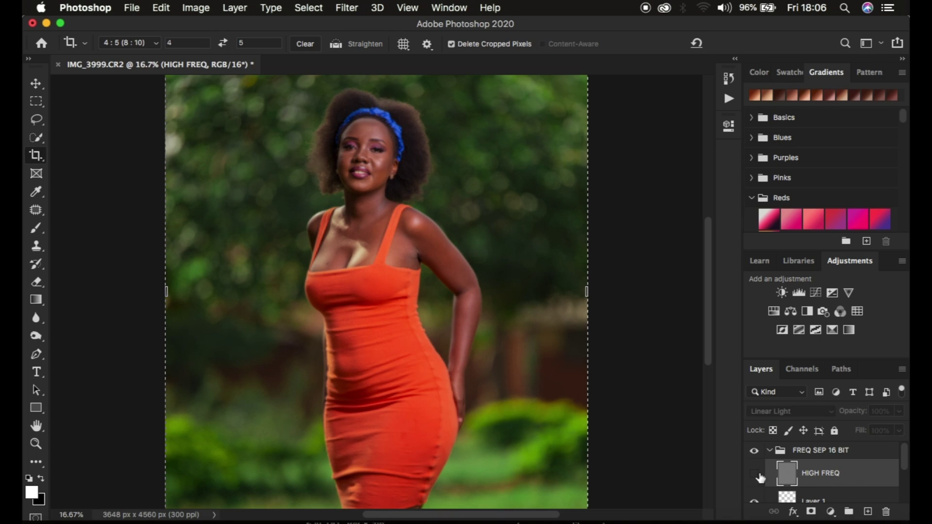
{"action": "left_click", "coordinate": [37, 229]}
{"action": "right_click", "coordinate": [36, 232]}
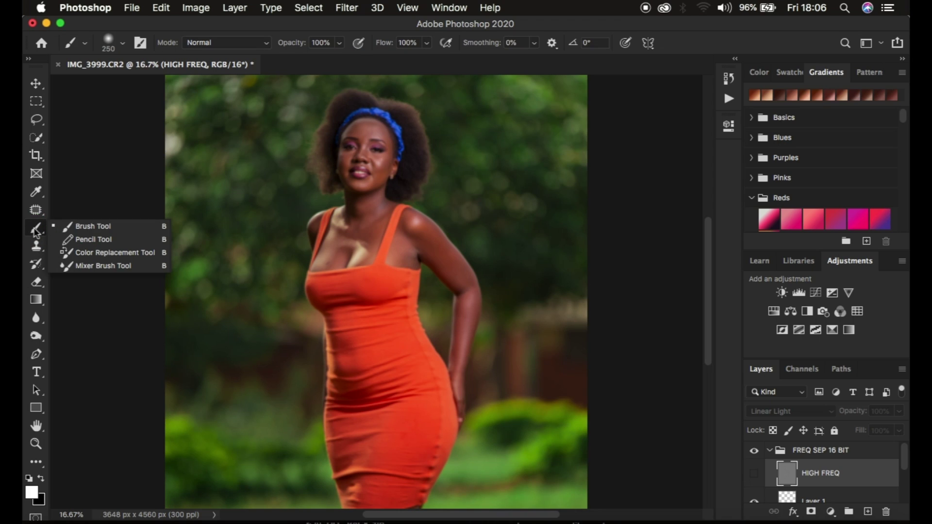
{"action": "left_click", "coordinate": [104, 264]}
{"action": "left_click", "coordinate": [122, 46]}
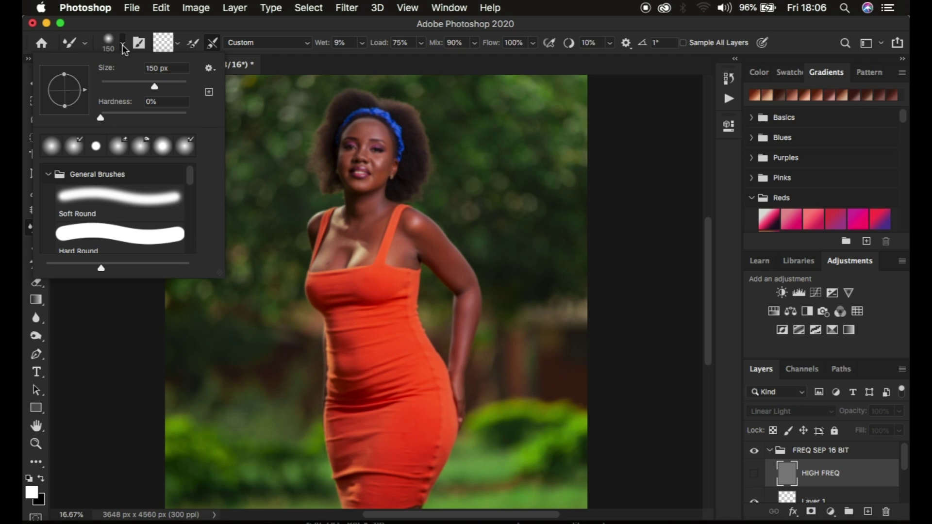
{"action": "left_click", "coordinate": [122, 44]}
{"action": "left_click", "coordinate": [178, 43]}
{"action": "left_click", "coordinate": [177, 68]}
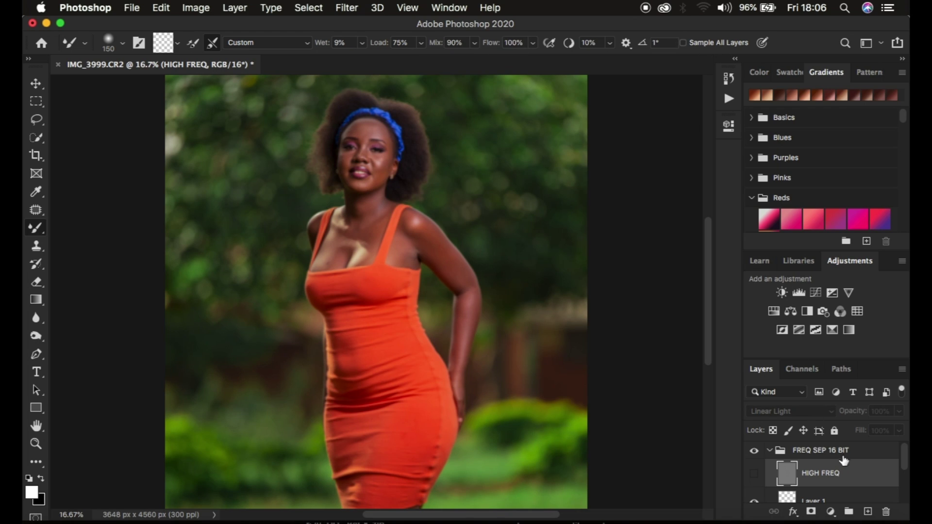
Blend the skin tones on the LOW FEQ layer from the shoulder down the arm with a Mixer Brush of about 150 px
{"action": "scroll", "coordinate": [852, 464], "scroll_direction": "down", "scroll_amount": 2}
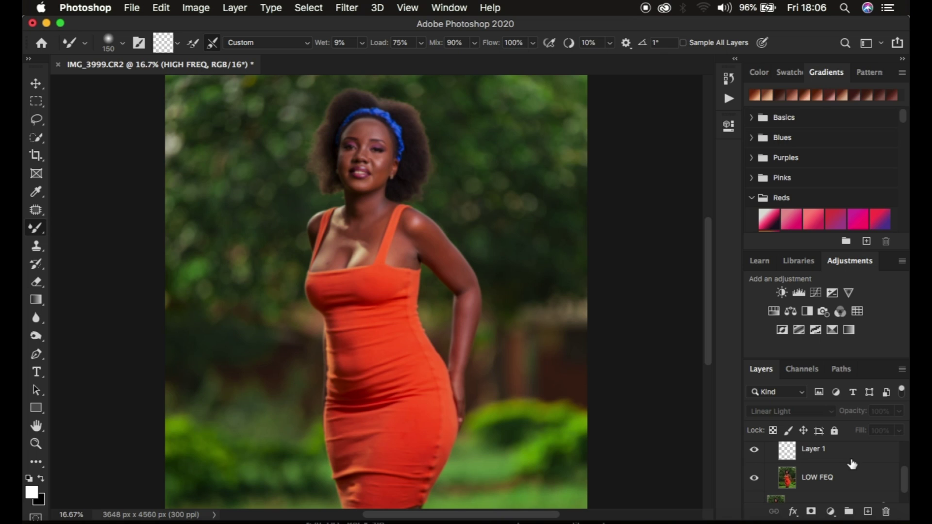
{"action": "left_click", "coordinate": [827, 481]}
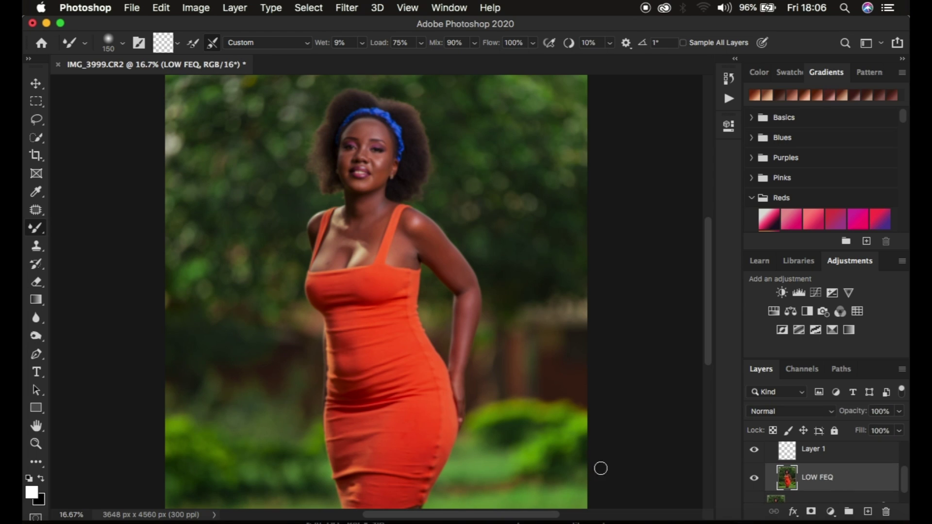
{"action": "key", "text": "super+plus"}
{"action": "key", "text": "bracketleft"}
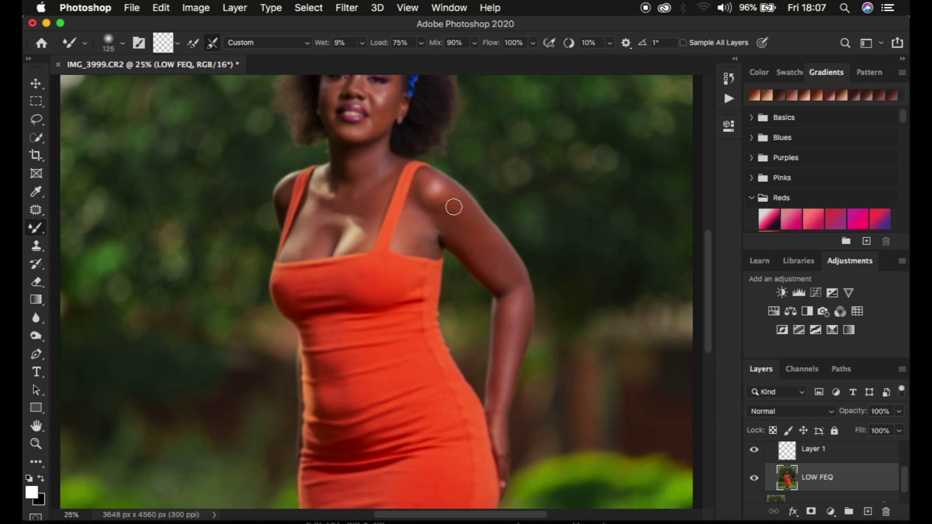
{"action": "key", "text": "bracketright"}
{"action": "key", "text": "bracketright"}
{"action": "key", "text": "bracketleft"}
{"action": "key", "text": "bracketleft"}
{"action": "key", "text": "bracketleft"}
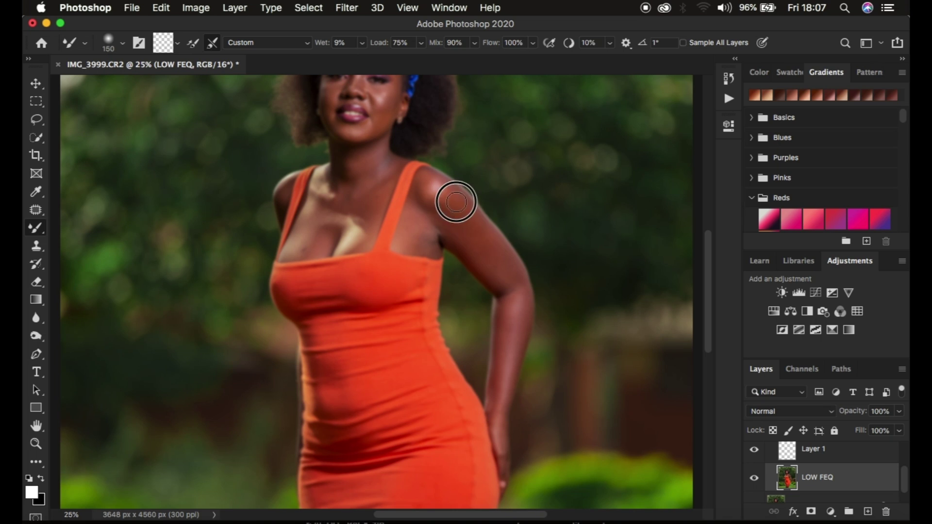
{"action": "mouse_move", "coordinate": [444, 223]}
{"action": "left_mouse_down"}
{"action": "mouse_move", "coordinate": [417, 231]}
{"action": "mouse_move", "coordinate": [426, 224]}
{"action": "mouse_move", "coordinate": [432, 233]}
{"action": "mouse_move", "coordinate": [422, 206]}
{"action": "mouse_move", "coordinate": [477, 235]}
{"action": "mouse_move", "coordinate": [458, 211]}
{"action": "mouse_move", "coordinate": [457, 232]}
{"action": "mouse_move", "coordinate": [511, 263]}
{"action": "mouse_move", "coordinate": [515, 299]}
{"action": "mouse_move", "coordinate": [496, 271]}
{"action": "mouse_move", "coordinate": [514, 316]}
{"action": "mouse_move", "coordinate": [503, 392]}
{"action": "mouse_move", "coordinate": [495, 363]}
{"action": "mouse_move", "coordinate": [490, 387]}
{"action": "mouse_move", "coordinate": [505, 266]}
{"action": "mouse_move", "coordinate": [518, 274]}
{"action": "mouse_move", "coordinate": [506, 459]}
{"action": "left_mouse_up"}
Blend the hard highlights on the chest and the tones along the arm, reducing the Mixer Brush to 100 px
{"action": "key", "text": "bracketleft"}
{"action": "key", "text": "bracketright"}
{"action": "key", "text": "bracketright"}
{"action": "key", "text": "bracketright"}
{"action": "mouse_move", "coordinate": [326, 219]}
{"action": "left_mouse_down"}
{"action": "mouse_move", "coordinate": [312, 225]}
{"action": "mouse_move", "coordinate": [312, 243]}
{"action": "mouse_move", "coordinate": [312, 213]}
{"action": "mouse_move", "coordinate": [346, 163]}
{"action": "mouse_move", "coordinate": [378, 150]}
{"action": "mouse_move", "coordinate": [377, 171]}
{"action": "mouse_move", "coordinate": [354, 206]}
{"action": "mouse_move", "coordinate": [328, 194]}
{"action": "left_mouse_up"}
{"action": "key", "text": "bracketleft"}
{"action": "key", "text": "bracketleft"}
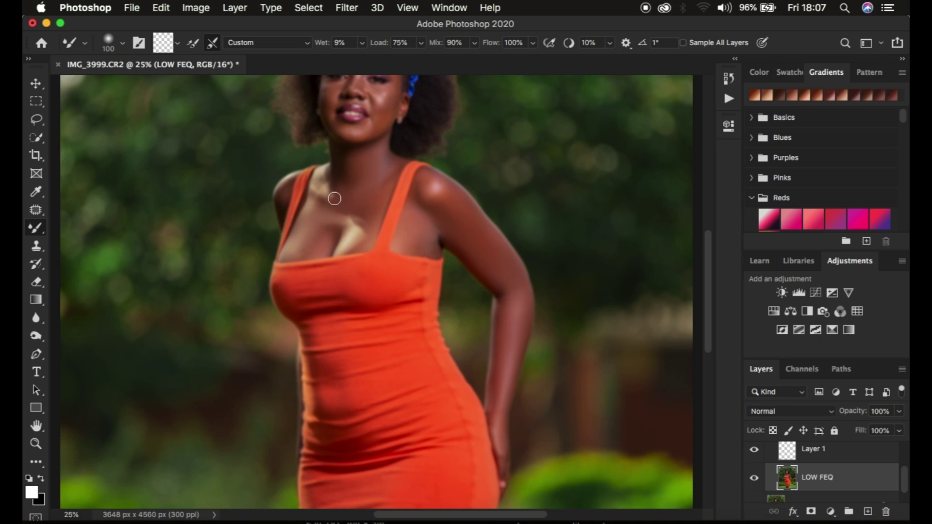
{"action": "mouse_move", "coordinate": [359, 223]}
{"action": "left_mouse_down"}
{"action": "mouse_move", "coordinate": [286, 253]}
{"action": "mouse_move", "coordinate": [325, 199]}
{"action": "mouse_move", "coordinate": [324, 177]}
{"action": "mouse_move", "coordinate": [315, 178]}
{"action": "mouse_move", "coordinate": [330, 176]}
{"action": "mouse_move", "coordinate": [343, 152]}
{"action": "mouse_move", "coordinate": [353, 174]}
{"action": "mouse_move", "coordinate": [384, 166]}
{"action": "mouse_move", "coordinate": [376, 195]}
{"action": "mouse_move", "coordinate": [383, 185]}
{"action": "mouse_move", "coordinate": [425, 226]}
{"action": "mouse_move", "coordinate": [395, 246]}
{"action": "mouse_move", "coordinate": [430, 243]}
{"action": "mouse_move", "coordinate": [414, 251]}
{"action": "mouse_move", "coordinate": [432, 211]}
{"action": "mouse_move", "coordinate": [421, 193]}
{"action": "mouse_move", "coordinate": [431, 202]}
{"action": "mouse_move", "coordinate": [427, 179]}
{"action": "mouse_move", "coordinate": [460, 202]}
{"action": "mouse_move", "coordinate": [458, 237]}
{"action": "mouse_move", "coordinate": [527, 304]}
{"action": "mouse_move", "coordinate": [525, 348]}
{"action": "mouse_move", "coordinate": [499, 400]}
{"action": "mouse_move", "coordinate": [502, 440]}
{"action": "left_mouse_up"}
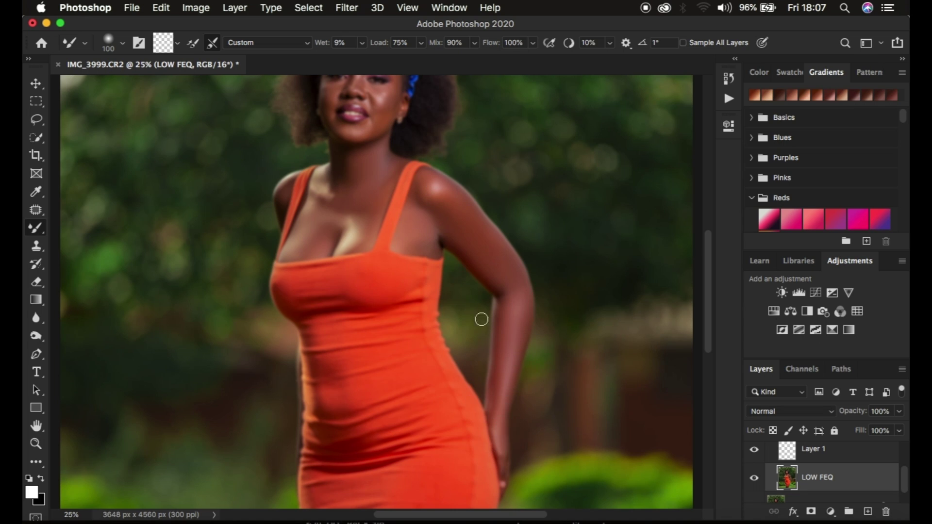
Smooth the tones on the forehead, cheeks and chin and beside the dress strap with a 70 to 100 px Mixer Brush
{"action": "scroll", "coordinate": [484, 314], "scroll_direction": "up", "scroll_amount": 5}
{"action": "mouse_move", "coordinate": [353, 183]}
{"action": "left_mouse_down"}
{"action": "mouse_move", "coordinate": [339, 179]}
{"action": "mouse_move", "coordinate": [345, 167]}
{"action": "mouse_move", "coordinate": [368, 167]}
{"action": "mouse_move", "coordinate": [354, 184]}
{"action": "mouse_move", "coordinate": [366, 166]}
{"action": "mouse_move", "coordinate": [368, 181]}
{"action": "mouse_move", "coordinate": [393, 190]}
{"action": "mouse_move", "coordinate": [380, 187]}
{"action": "mouse_move", "coordinate": [393, 190]}
{"action": "mouse_move", "coordinate": [390, 234]}
{"action": "mouse_move", "coordinate": [397, 216]}
{"action": "mouse_move", "coordinate": [383, 233]}
{"action": "mouse_move", "coordinate": [394, 226]}
{"action": "mouse_move", "coordinate": [393, 207]}
{"action": "mouse_move", "coordinate": [392, 231]}
{"action": "mouse_move", "coordinate": [347, 260]}
{"action": "mouse_move", "coordinate": [359, 260]}
{"action": "mouse_move", "coordinate": [340, 254]}
{"action": "mouse_move", "coordinate": [325, 222]}
{"action": "mouse_move", "coordinate": [362, 205]}
{"action": "mouse_move", "coordinate": [363, 181]}
{"action": "mouse_move", "coordinate": [362, 191]}
{"action": "mouse_move", "coordinate": [337, 181]}
{"action": "mouse_move", "coordinate": [355, 179]}
{"action": "left_mouse_up"}
{"action": "key", "text": "bracketleft"}
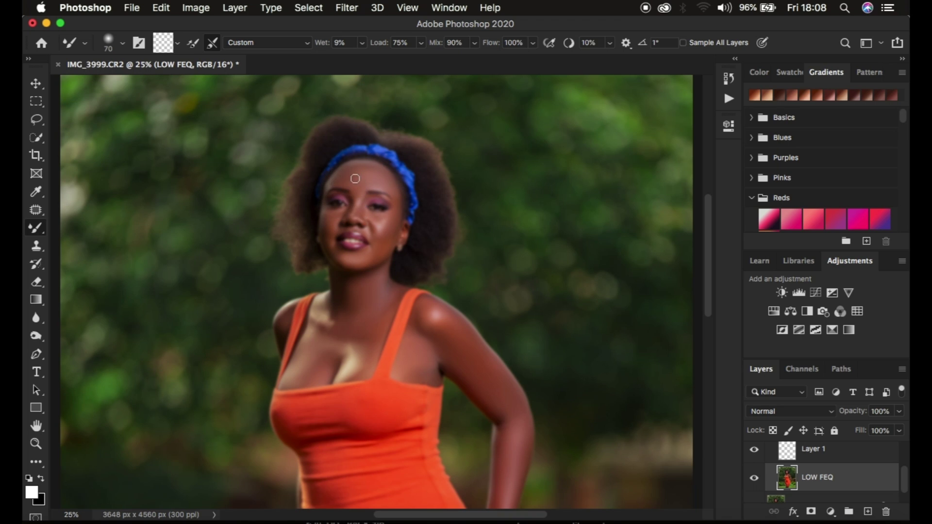
{"action": "key", "text": "bracketright"}
{"action": "mouse_move", "coordinate": [376, 180]}
{"action": "left_mouse_down"}
{"action": "mouse_move", "coordinate": [395, 202]}
{"action": "mouse_move", "coordinate": [380, 228]}
{"action": "mouse_move", "coordinate": [374, 212]}
{"action": "mouse_move", "coordinate": [359, 210]}
{"action": "mouse_move", "coordinate": [372, 179]}
{"action": "mouse_move", "coordinate": [395, 190]}
{"action": "left_mouse_up"}
{"action": "mouse_move", "coordinate": [364, 254]}
{"action": "left_mouse_down"}
{"action": "mouse_move", "coordinate": [331, 250]}
{"action": "mouse_move", "coordinate": [330, 221]}
{"action": "left_mouse_up"}
{"action": "mouse_move", "coordinate": [370, 174]}
{"action": "left_mouse_down"}
{"action": "mouse_move", "coordinate": [353, 171]}
{"action": "mouse_move", "coordinate": [377, 183]}
{"action": "mouse_move", "coordinate": [372, 170]}
{"action": "left_mouse_up"}
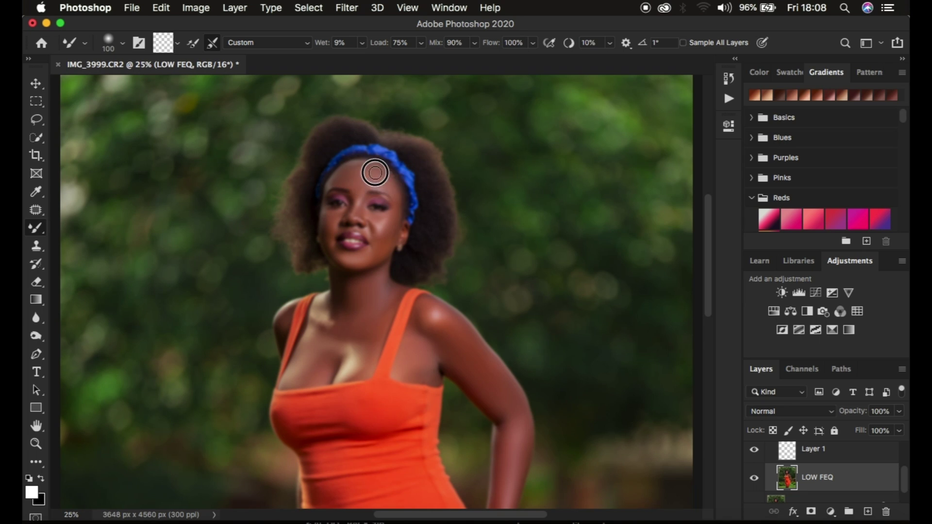
{"action": "left_click_drag", "start_coordinate": [433, 358], "coordinate": [429, 361]}
Blend the skin tones on both legs below the dress hem with a 150 px Mixer Brush
{"action": "scroll", "coordinate": [499, 436], "scroll_direction": "down", "scroll_amount": 12}
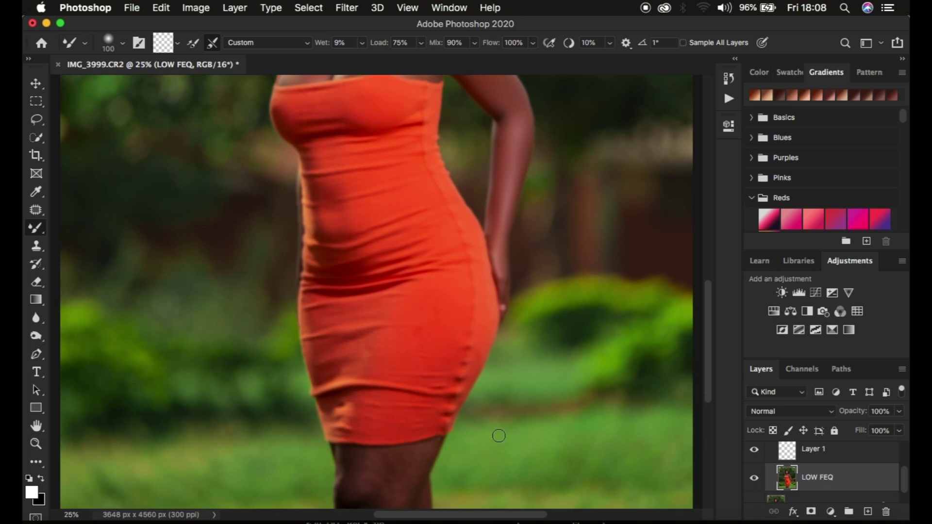
{"action": "key", "text": "bracketright"}
{"action": "key", "text": "bracketright"}
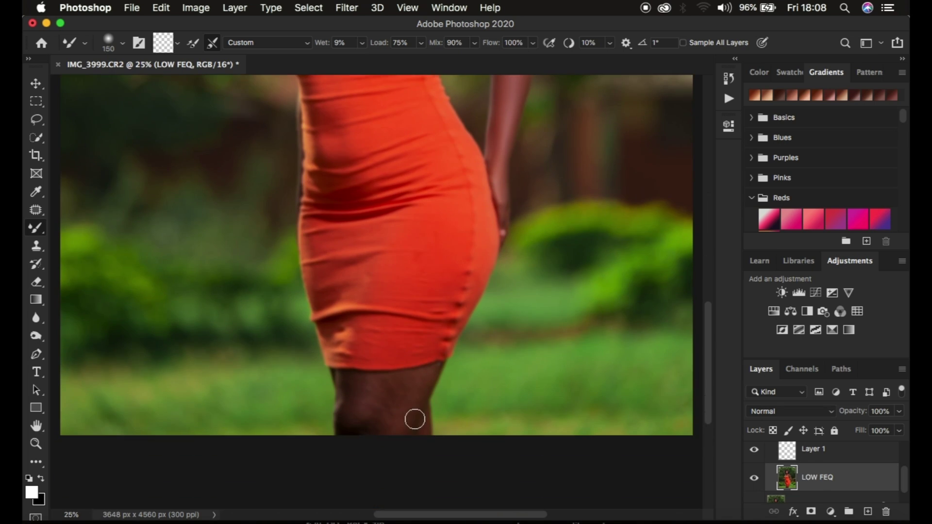
{"action": "mouse_move", "coordinate": [410, 391]}
{"action": "left_mouse_down"}
{"action": "mouse_move", "coordinate": [406, 412]}
{"action": "mouse_move", "coordinate": [420, 389]}
{"action": "mouse_move", "coordinate": [411, 400]}
{"action": "mouse_move", "coordinate": [391, 397]}
{"action": "mouse_move", "coordinate": [380, 420]}
{"action": "mouse_move", "coordinate": [411, 386]}
{"action": "mouse_move", "coordinate": [405, 420]}
{"action": "mouse_move", "coordinate": [373, 386]}
{"action": "mouse_move", "coordinate": [359, 422]}
{"action": "mouse_move", "coordinate": [346, 383]}
{"action": "mouse_move", "coordinate": [344, 434]}
{"action": "left_mouse_up"}
{"action": "mouse_move", "coordinate": [361, 388]}
{"action": "left_mouse_down"}
{"action": "mouse_move", "coordinate": [343, 383]}
{"action": "mouse_move", "coordinate": [383, 383]}
{"action": "mouse_move", "coordinate": [358, 432]}
{"action": "left_mouse_up"}
{"action": "mouse_move", "coordinate": [396, 391]}
{"action": "left_mouse_down"}
{"action": "mouse_move", "coordinate": [360, 383]}
{"action": "mouse_move", "coordinate": [416, 378]}
{"action": "mouse_move", "coordinate": [412, 398]}
{"action": "mouse_move", "coordinate": [418, 381]}
{"action": "mouse_move", "coordinate": [382, 382]}
{"action": "mouse_move", "coordinate": [383, 396]}
{"action": "mouse_move", "coordinate": [360, 379]}
{"action": "mouse_move", "coordinate": [351, 417]}
{"action": "mouse_move", "coordinate": [389, 385]}
{"action": "mouse_move", "coordinate": [372, 437]}
{"action": "mouse_move", "coordinate": [372, 381]}
{"action": "mouse_move", "coordinate": [361, 401]}
{"action": "left_mouse_up"}
Show the HIGH FREQ layer again and compare the portrait with and without the FREQ SEP 16 BIT group
{"action": "scroll", "coordinate": [852, 468], "scroll_direction": "up", "scroll_amount": 2}
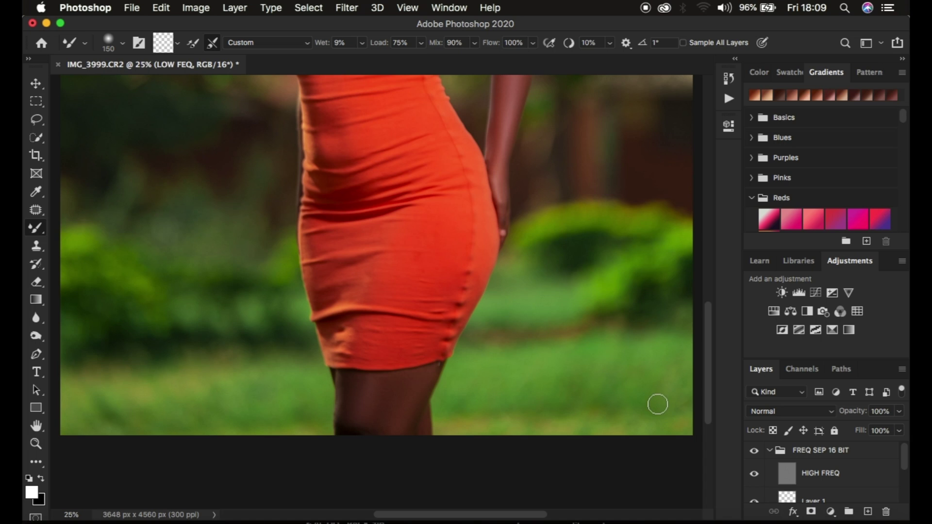
{"action": "key", "text": "super+minus"}
{"action": "key", "text": "super+minus"}
{"action": "key", "text": "super+minus"}
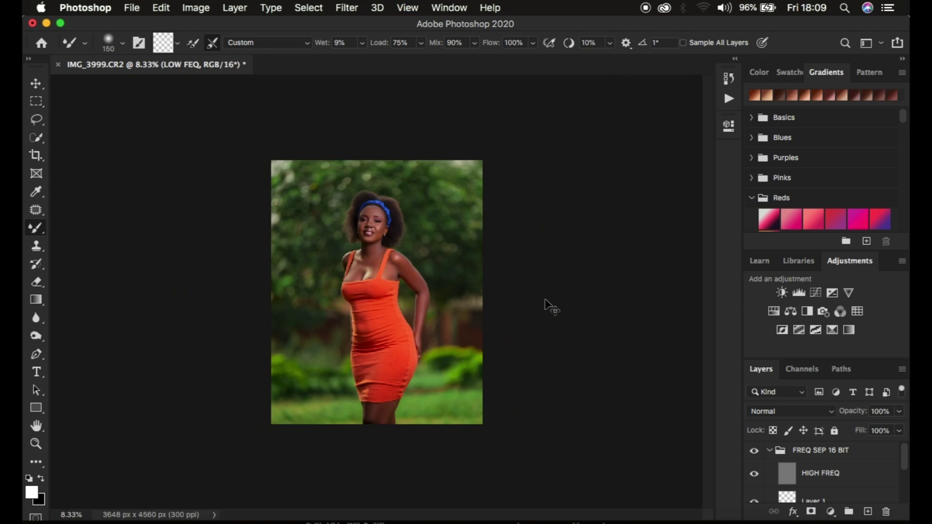
{"action": "key", "text": "super+plus"}
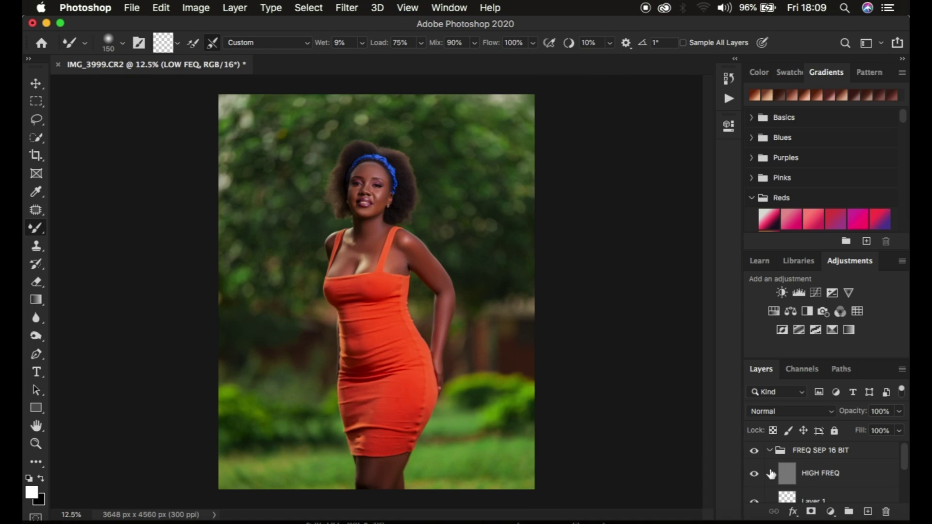
{"action": "left_click", "coordinate": [754, 451]}
{"action": "left_click", "coordinate": [755, 452]}
Clone smooth skin texture over the underarm crease on the HIGH FREQ layer with a 45 px Clone Stamp
{"action": "left_click", "coordinate": [824, 474]}
{"action": "key", "text": "super+plus"}
{"action": "key", "text": "super+plus"}
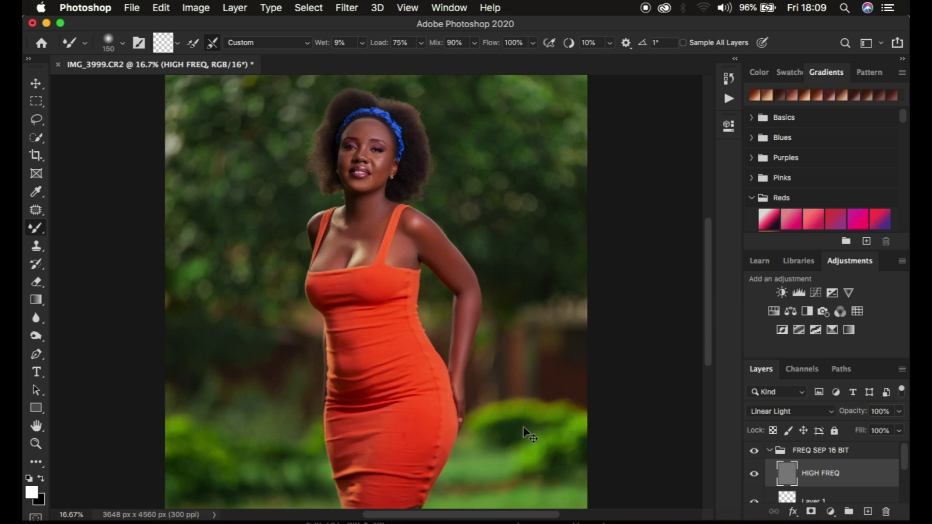
{"action": "key", "text": "super+plus"}
{"action": "scroll", "coordinate": [499, 194], "scroll_direction": "up", "scroll_amount": 3}
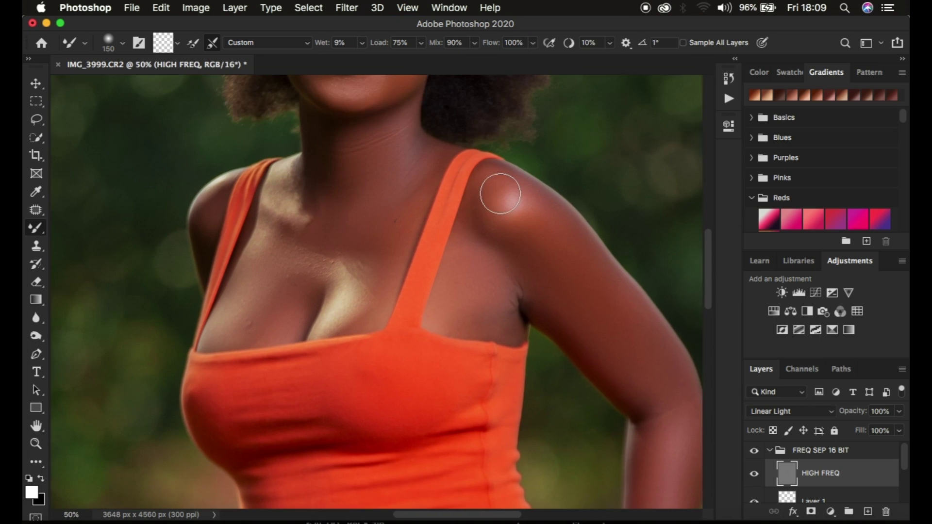
{"action": "left_click", "coordinate": [36, 246]}
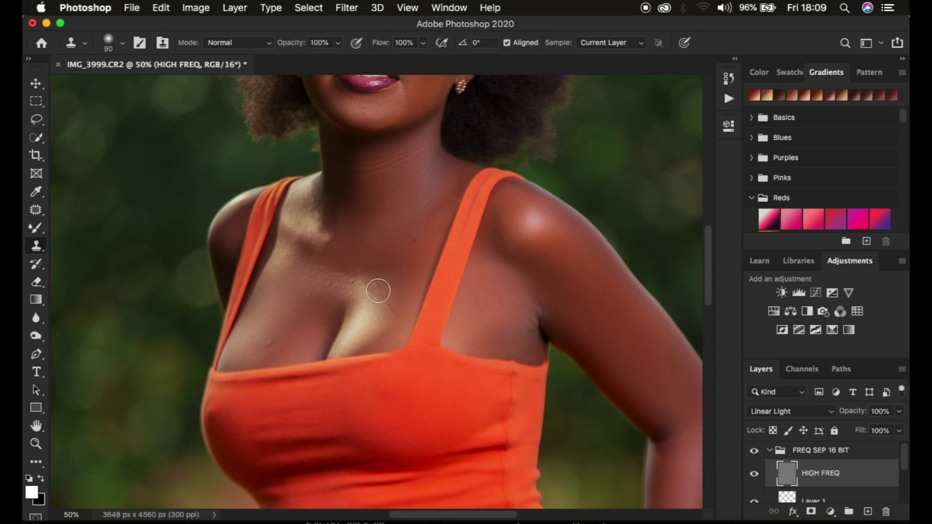
{"action": "key", "text": "bracketleft"}
{"action": "key", "text": "bracketleft"}
{"action": "key", "text": "bracketleft"}
{"action": "key", "text": "bracketleft"}
{"action": "key", "text": "bracketleft"}
{"action": "left_click", "coordinate": [537, 300], "text": "alt"}
{"action": "left_click_drag", "start_coordinate": [552, 306], "coordinate": [536, 331]}
Sample skin texture on the face for the Clone Stamp and examine the whole retouched portrait
{"action": "scroll", "coordinate": [561, 279], "scroll_direction": "up", "scroll_amount": 5}
{"action": "left_click", "coordinate": [341, 173], "text": "alt"}
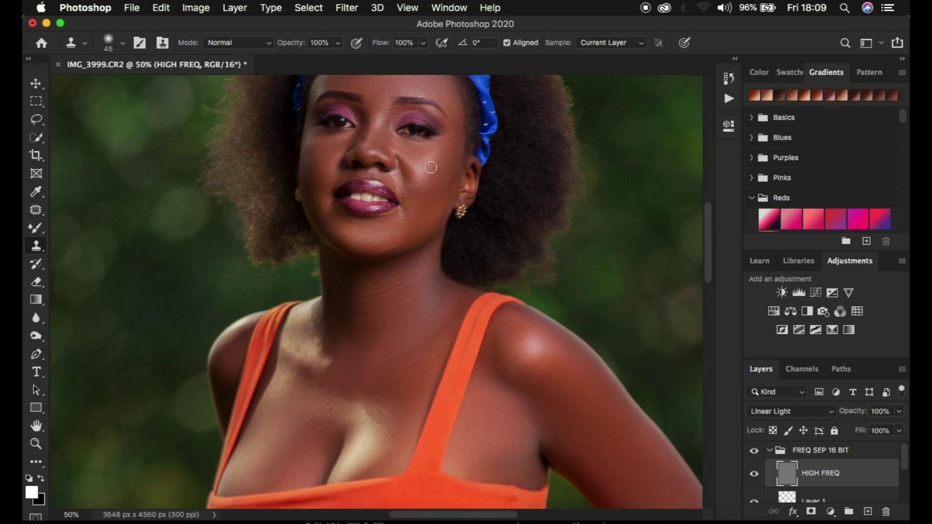
{"action": "key", "text": "super+minus"}
{"action": "key", "text": "super+minus"}
{"action": "key", "text": "super+minus"}
{"action": "key", "text": "super+minus"}
{"action": "key", "text": "super+minus"}
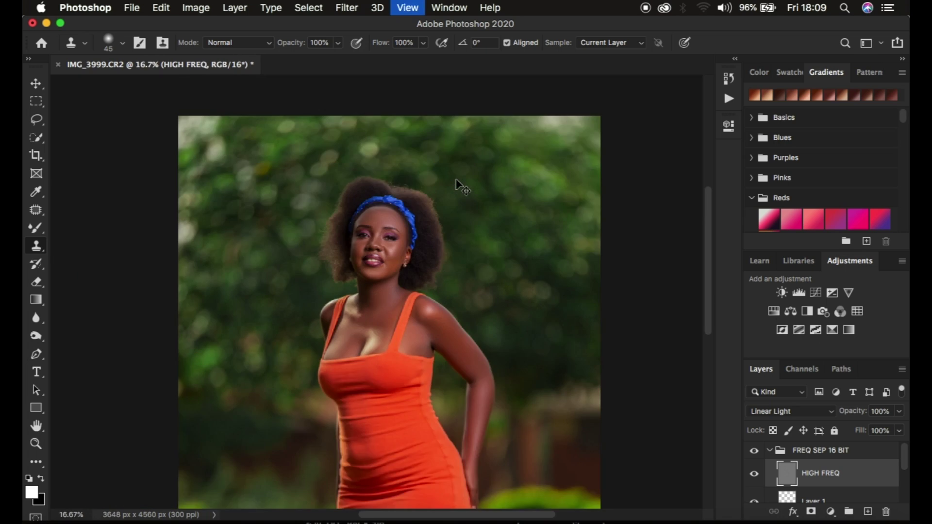
{"action": "key", "text": "super+plus"}
{"action": "key", "text": "super+plus"}
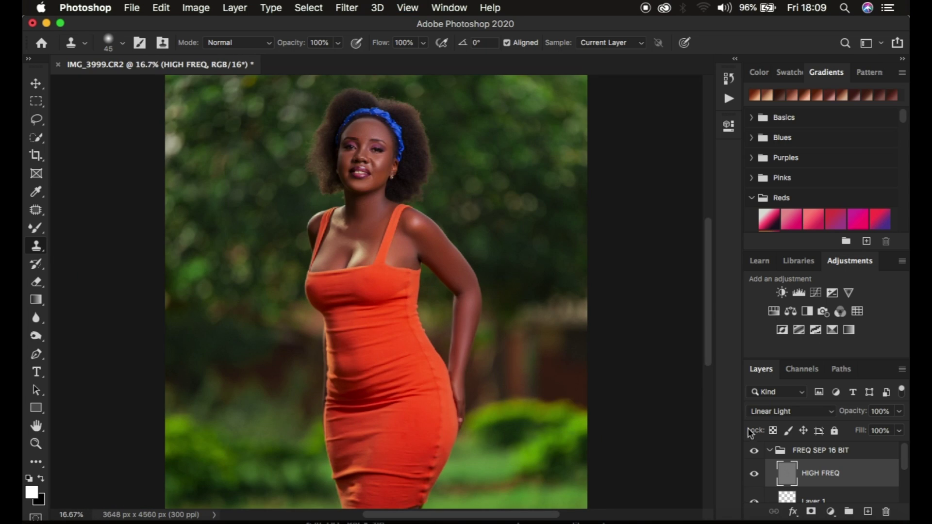
Add a Hue/Saturation adjustment with saturation -74 above the collapsed FREQ SEP 16 BIT group and invert its mask to black
{"action": "left_click", "coordinate": [770, 451]}
{"action": "left_click", "coordinate": [831, 510]}
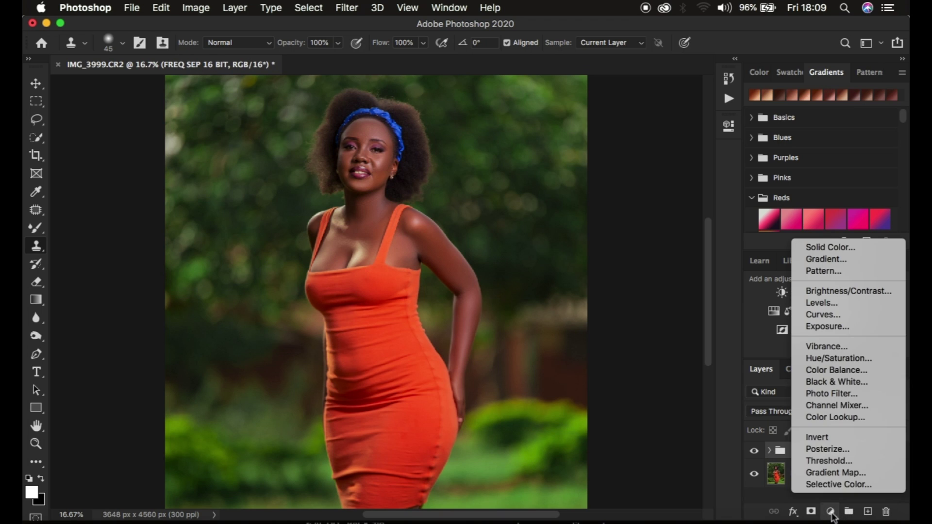
{"action": "left_click", "coordinate": [826, 359]}
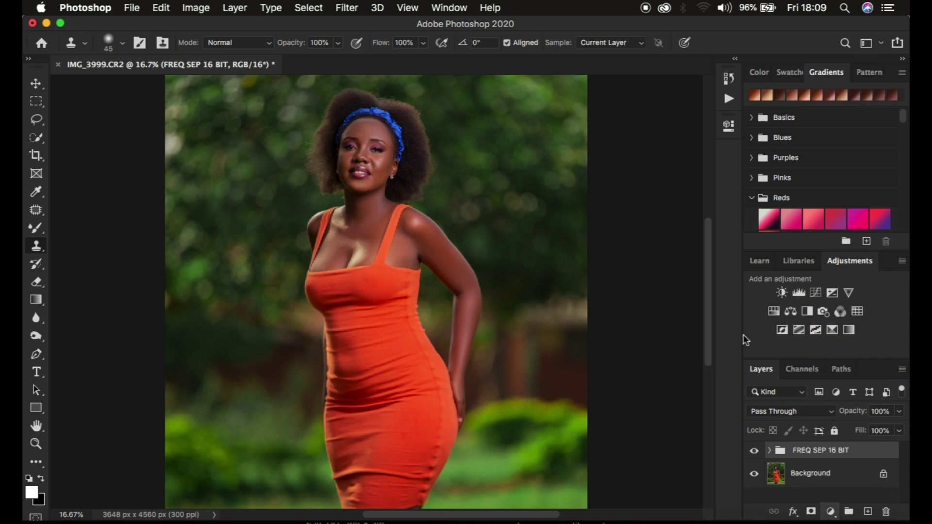
{"action": "left_click_drag", "start_coordinate": [579, 247], "coordinate": [554, 248]}
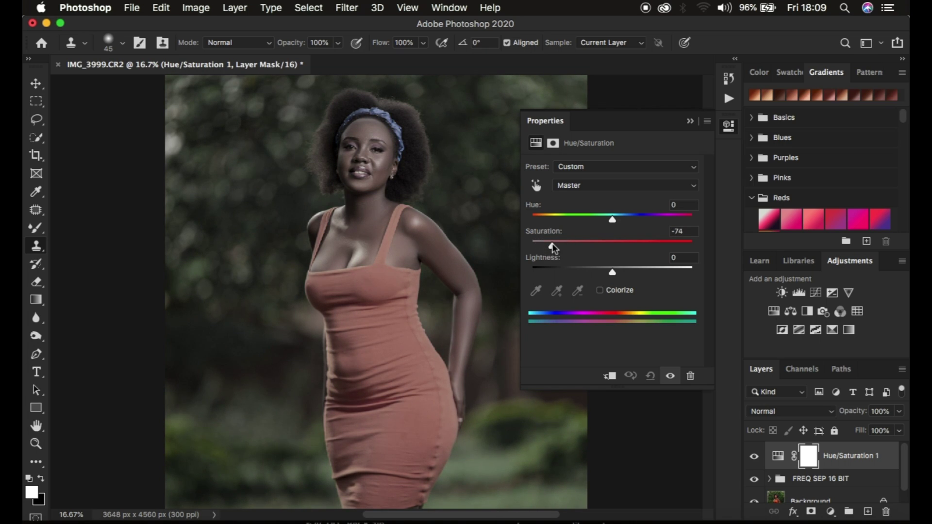
{"action": "key", "text": "super+i"}
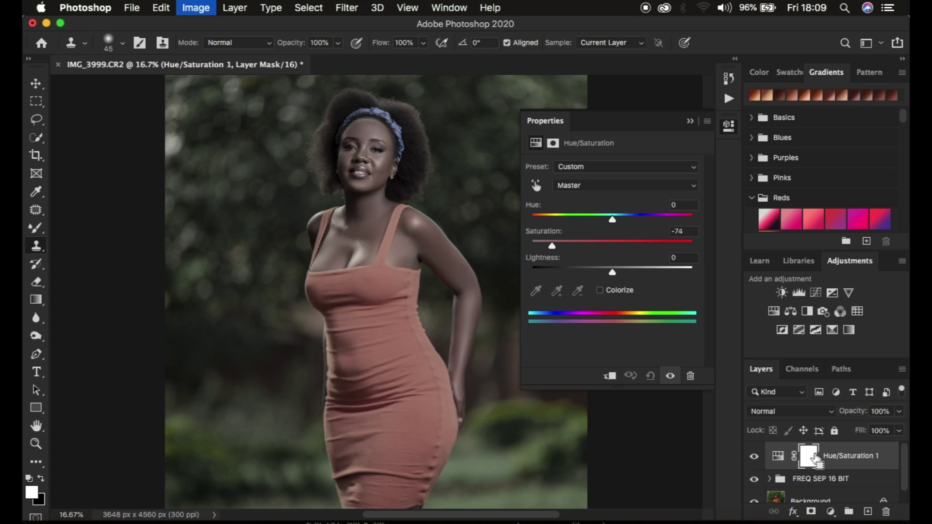
{"action": "left_click", "coordinate": [690, 120]}
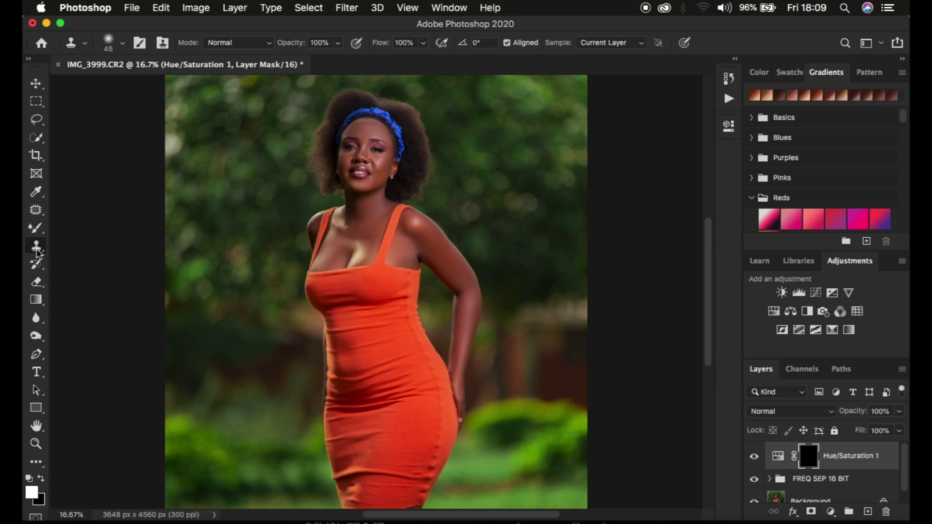
Paint white over both eyes on the Hue/Saturation 1 mask with a 10 px Soft Round Brush at 100% opacity to desaturate them
{"action": "left_click_drag", "start_coordinate": [37, 227], "coordinate": [90, 228]}
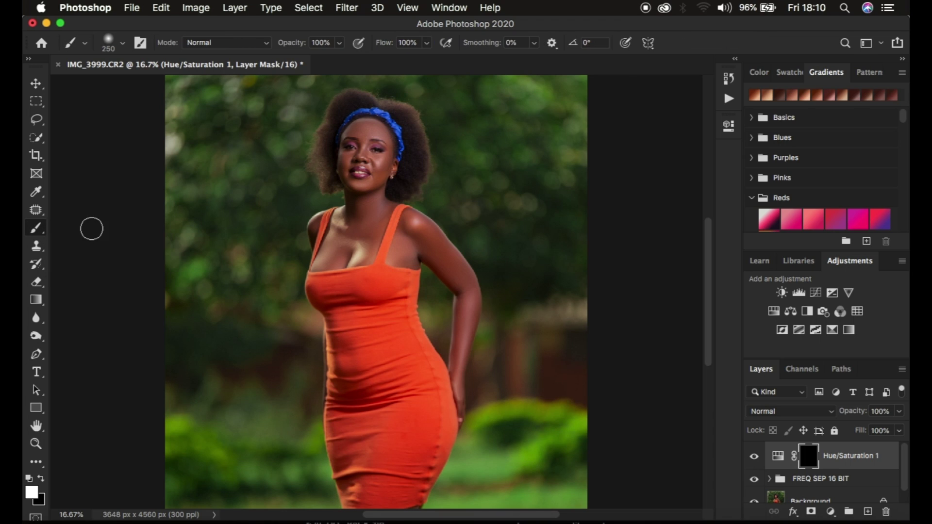
{"action": "left_click", "coordinate": [124, 44]}
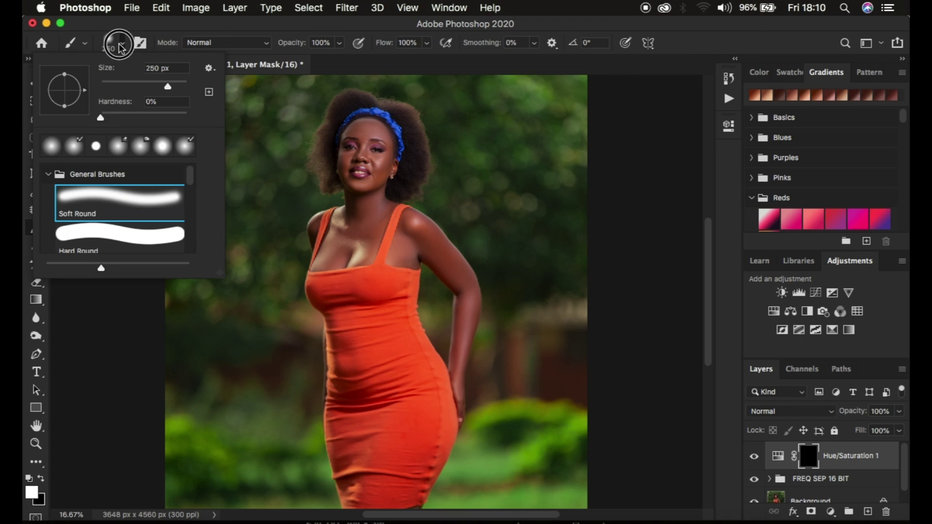
{"action": "left_click", "coordinate": [122, 44]}
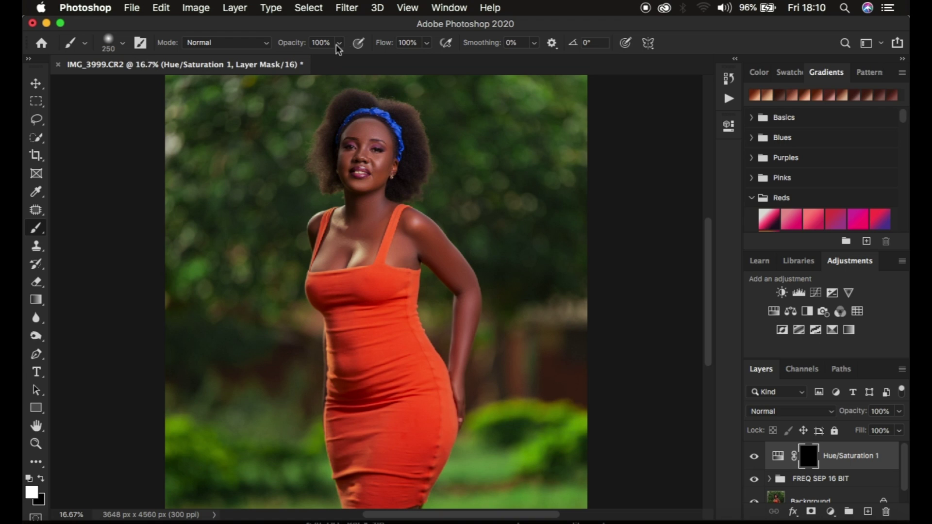
{"action": "left_click", "coordinate": [41, 480]}
{"action": "left_click", "coordinate": [42, 480]}
{"action": "left_click", "coordinate": [42, 480]}
{"action": "left_click", "coordinate": [42, 481]}
{"action": "key", "text": "super+equal"}
{"action": "key", "text": "super+equal"}
{"action": "key", "text": "super+equal"}
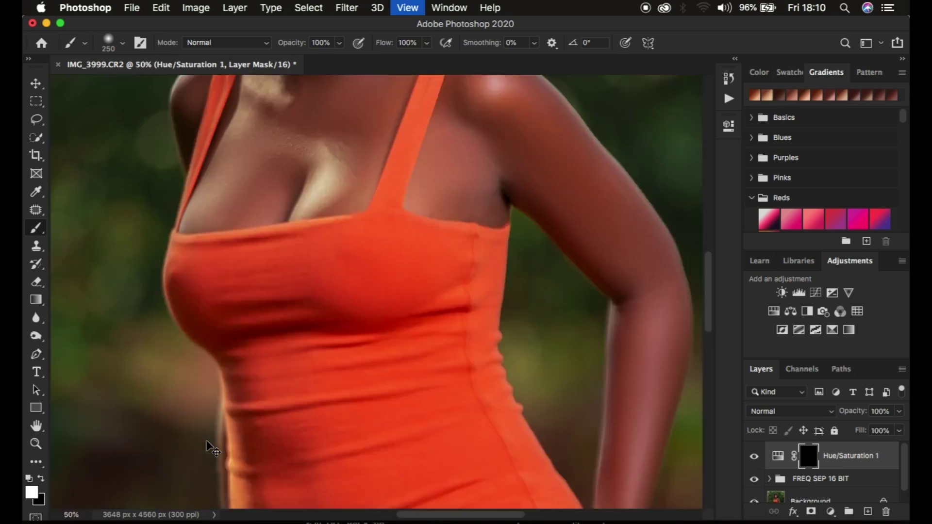
{"action": "key", "text": "super+equal"}
{"action": "key", "text": "super+equal"}
{"action": "scroll", "coordinate": [436, 179], "scroll_direction": "up", "scroll_amount": 5}
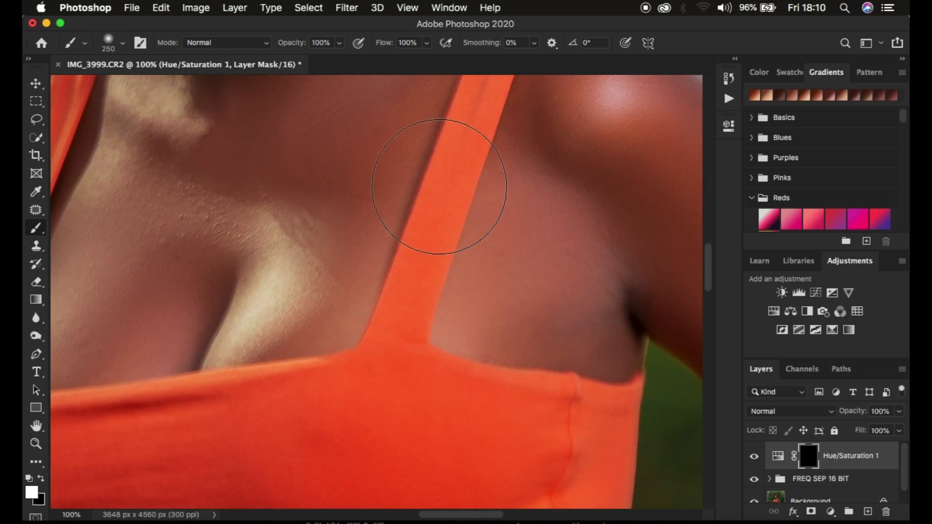
{"action": "scroll", "coordinate": [440, 187], "scroll_direction": "up", "scroll_amount": 10}
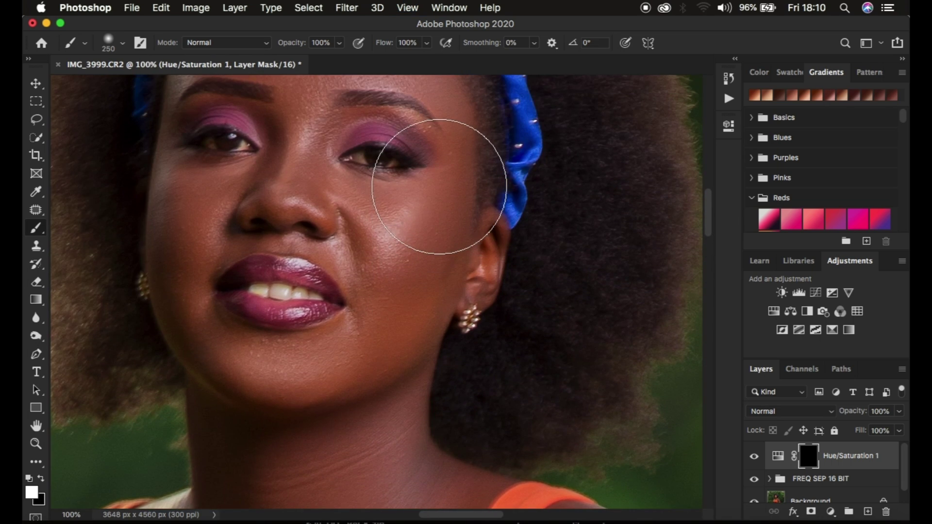
{"action": "key", "text": "super+equal"}
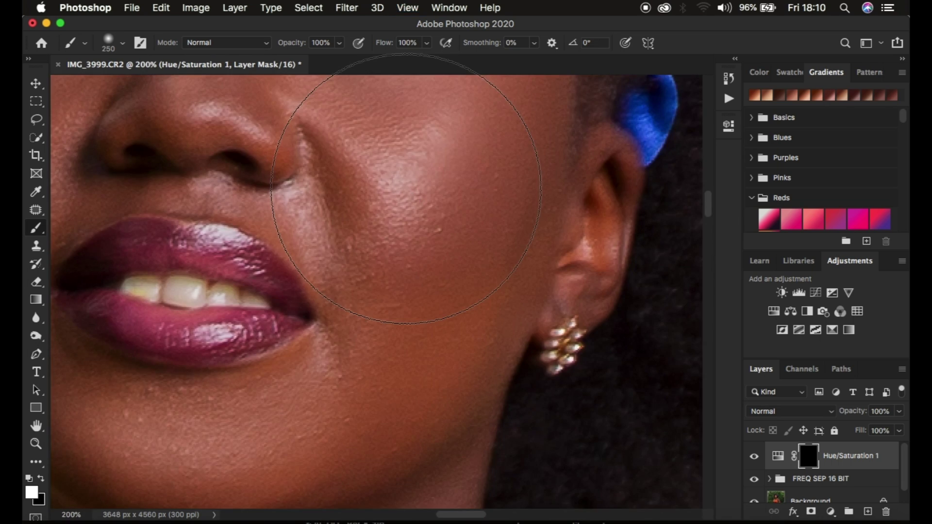
{"action": "scroll", "coordinate": [406, 188], "scroll_direction": "up", "scroll_amount": 6}
{"action": "key", "text": "bracketleft"}
{"action": "key", "text": "bracketleft"}
{"action": "key", "text": "bracketleft"}
{"action": "key", "text": "bracketleft"}
{"action": "key", "text": "bracketleft"}
{"action": "key", "text": "bracketleft"}
{"action": "key", "text": "bracketleft"}
{"action": "key", "text": "bracketleft"}
{"action": "key", "text": "bracketleft"}
{"action": "key", "text": "bracketleft"}
{"action": "key", "text": "bracketleft"}
{"action": "key", "text": "bracketleft"}
{"action": "key", "text": "bracketleft"}
{"action": "key", "text": "bracketleft"}
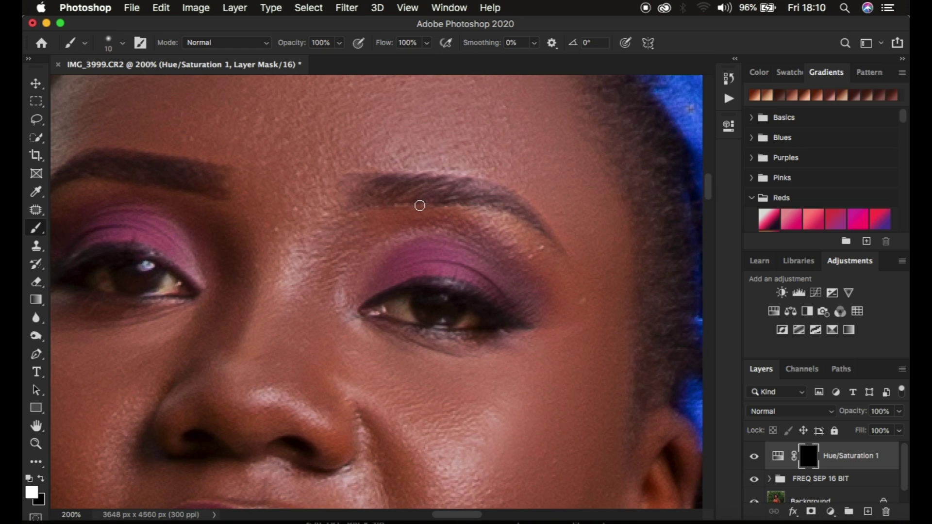
{"action": "mouse_move", "coordinate": [415, 287]}
{"action": "left_mouse_down"}
{"action": "mouse_move", "coordinate": [408, 309]}
{"action": "mouse_move", "coordinate": [408, 302]}
{"action": "mouse_move", "coordinate": [393, 308]}
{"action": "mouse_move", "coordinate": [417, 317]}
{"action": "mouse_move", "coordinate": [392, 307]}
{"action": "mouse_move", "coordinate": [408, 300]}
{"action": "mouse_move", "coordinate": [409, 313]}
{"action": "mouse_move", "coordinate": [466, 320]}
{"action": "mouse_move", "coordinate": [476, 310]}
{"action": "mouse_move", "coordinate": [452, 322]}
{"action": "left_mouse_up"}
{"action": "mouse_move", "coordinate": [121, 289]}
{"action": "left_mouse_down"}
{"action": "mouse_move", "coordinate": [90, 270]}
{"action": "mouse_move", "coordinate": [114, 288]}
{"action": "mouse_move", "coordinate": [170, 281]}
{"action": "mouse_move", "coordinate": [115, 277]}
{"action": "left_mouse_up"}
Desaturate the yellowish teeth by painting white over them on the Hue/Saturation 1 mask and check the whole portrait
{"action": "scroll", "coordinate": [340, 423], "scroll_direction": "down", "scroll_amount": 5}
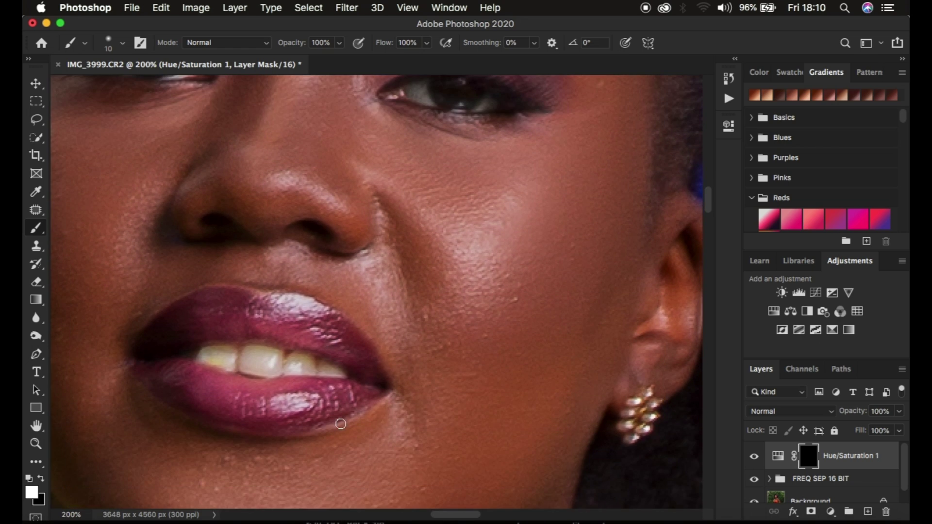
{"action": "mouse_move", "coordinate": [212, 362]}
{"action": "left_mouse_down"}
{"action": "mouse_move", "coordinate": [260, 365]}
{"action": "mouse_move", "coordinate": [206, 361]}
{"action": "mouse_move", "coordinate": [255, 366]}
{"action": "mouse_move", "coordinate": [250, 355]}
{"action": "mouse_move", "coordinate": [291, 363]}
{"action": "mouse_move", "coordinate": [245, 362]}
{"action": "mouse_move", "coordinate": [242, 370]}
{"action": "mouse_move", "coordinate": [331, 373]}
{"action": "mouse_move", "coordinate": [214, 363]}
{"action": "mouse_move", "coordinate": [244, 358]}
{"action": "mouse_move", "coordinate": [217, 353]}
{"action": "mouse_move", "coordinate": [215, 363]}
{"action": "mouse_move", "coordinate": [327, 369]}
{"action": "left_mouse_up"}
{"action": "key", "text": "super+minus"}
{"action": "key", "text": "super+minus"}
{"action": "key", "text": "super+minus"}
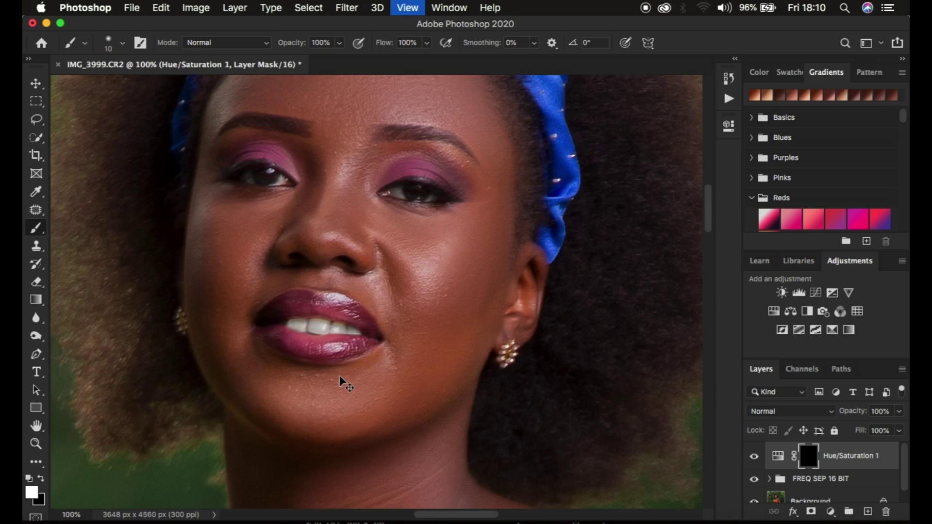
{"action": "key", "text": "super+minus"}
{"action": "key", "text": "super+minus"}
{"action": "key", "text": "super+minus"}
{"action": "key", "text": "super+minus"}
{"action": "key", "text": "super+minus"}
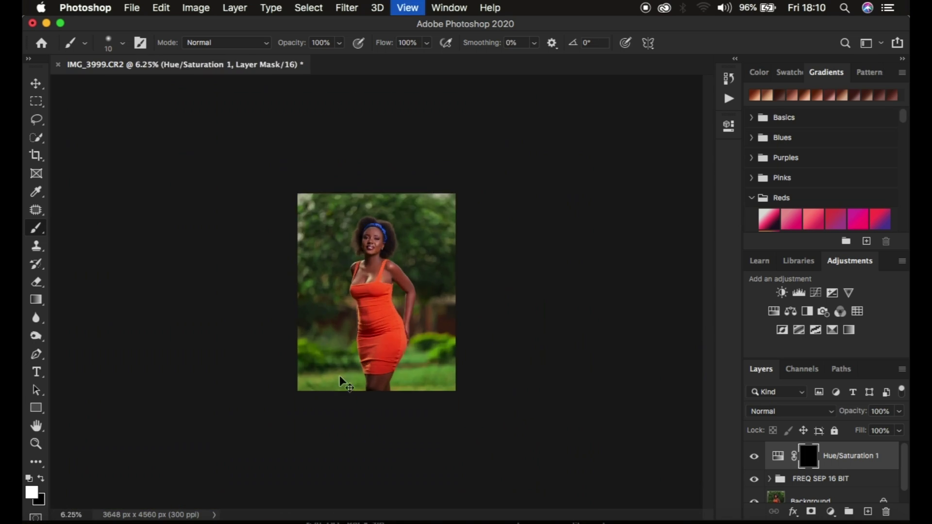
{"action": "key", "text": "super+plus"}
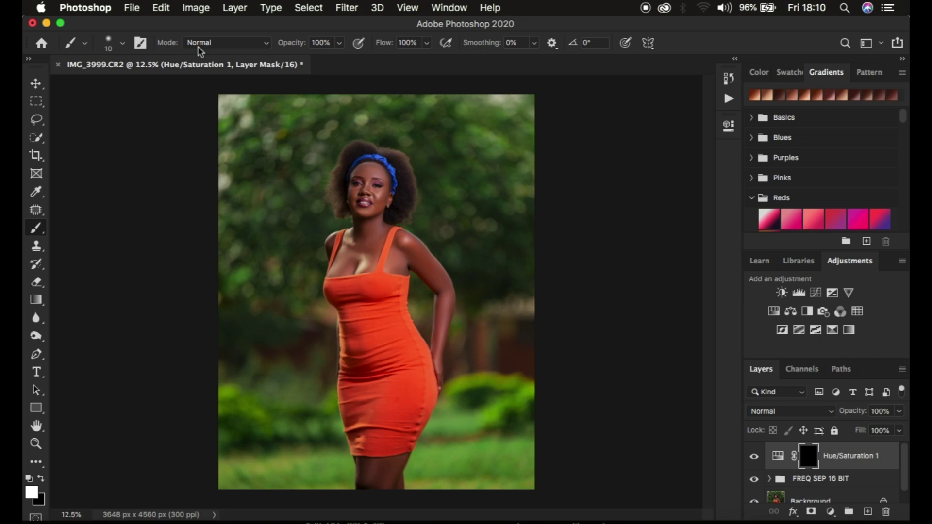
Set up a full-size JPG export with Bicubic Sharper resampling and an embedded color profile, and cancel the export
{"action": "left_click", "coordinate": [131, 7]}
{"action": "mouse_move", "coordinate": [162, 200]}
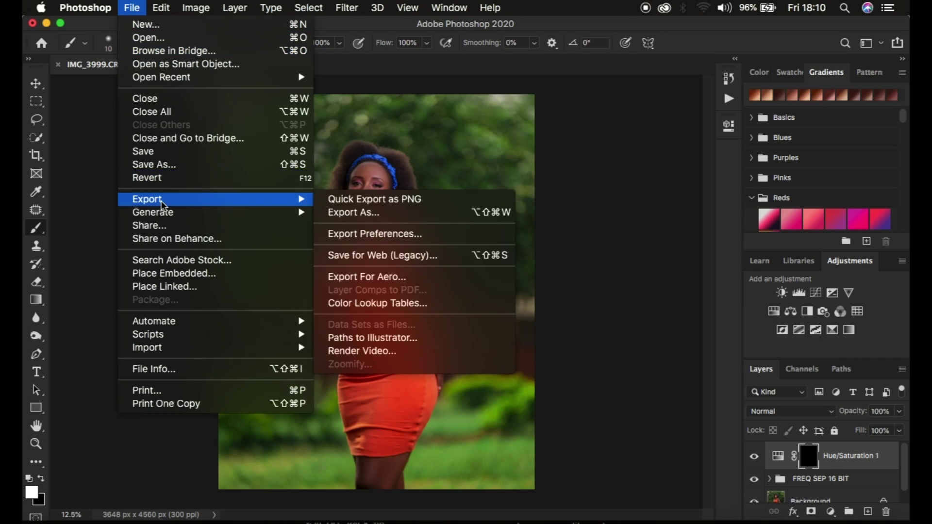
{"action": "left_click", "coordinate": [367, 213]}
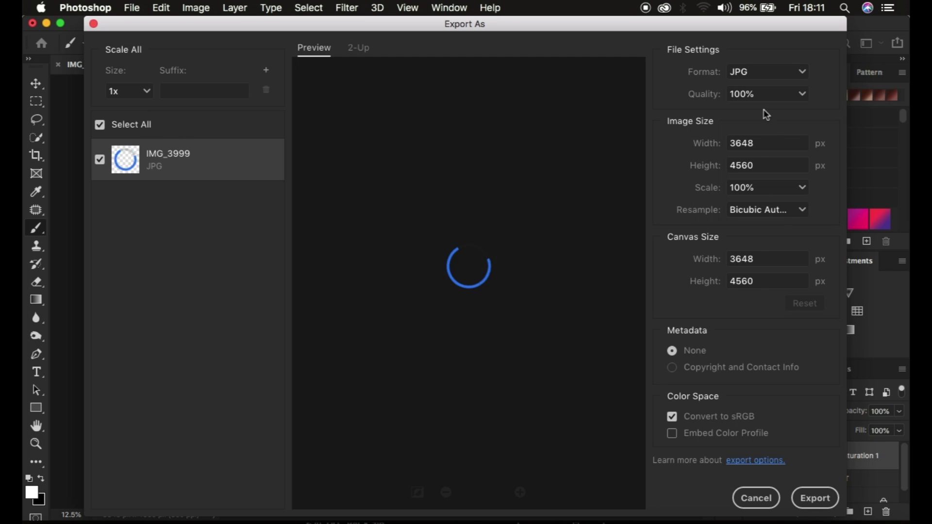
{"action": "left_click", "coordinate": [755, 215]}
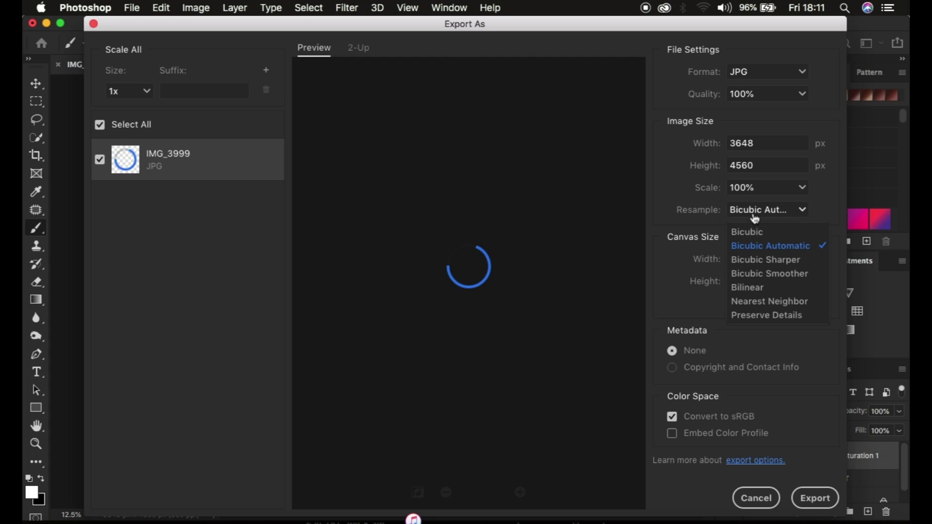
{"action": "left_click", "coordinate": [763, 260]}
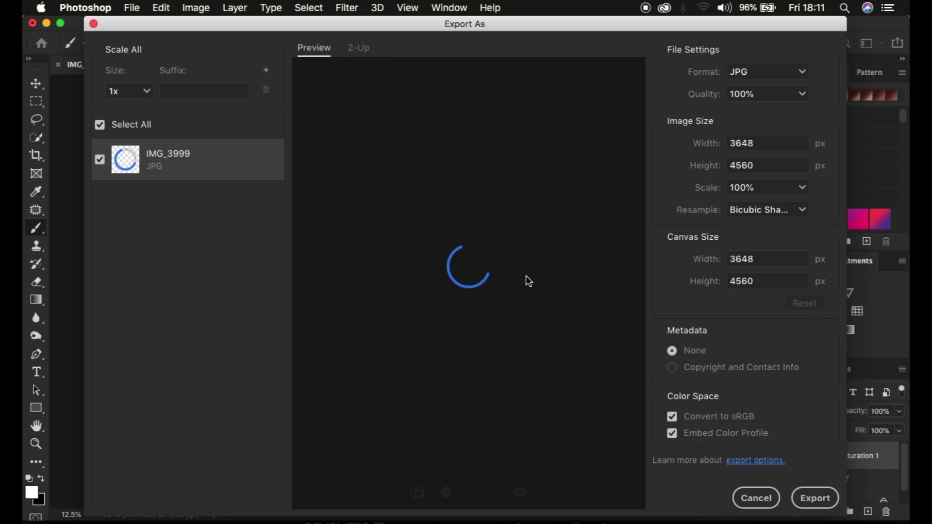
{"action": "left_click", "coordinate": [755, 499]}
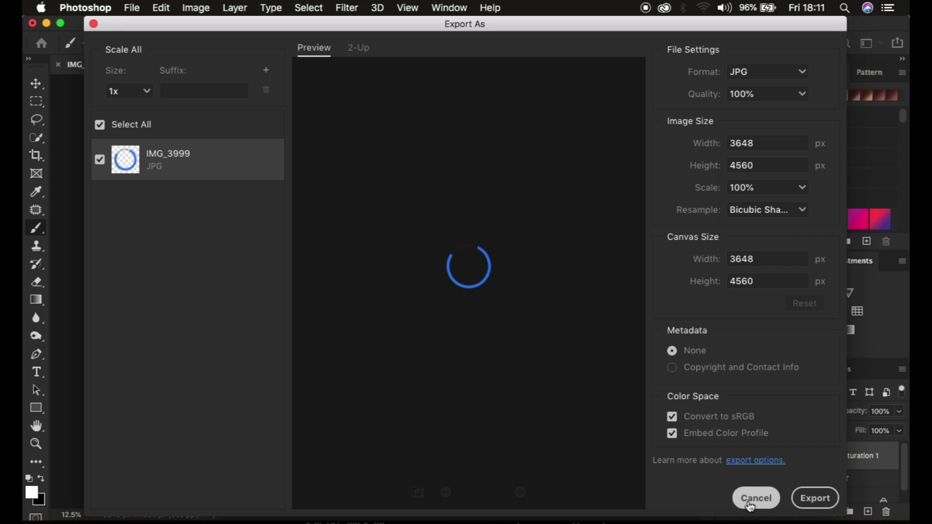